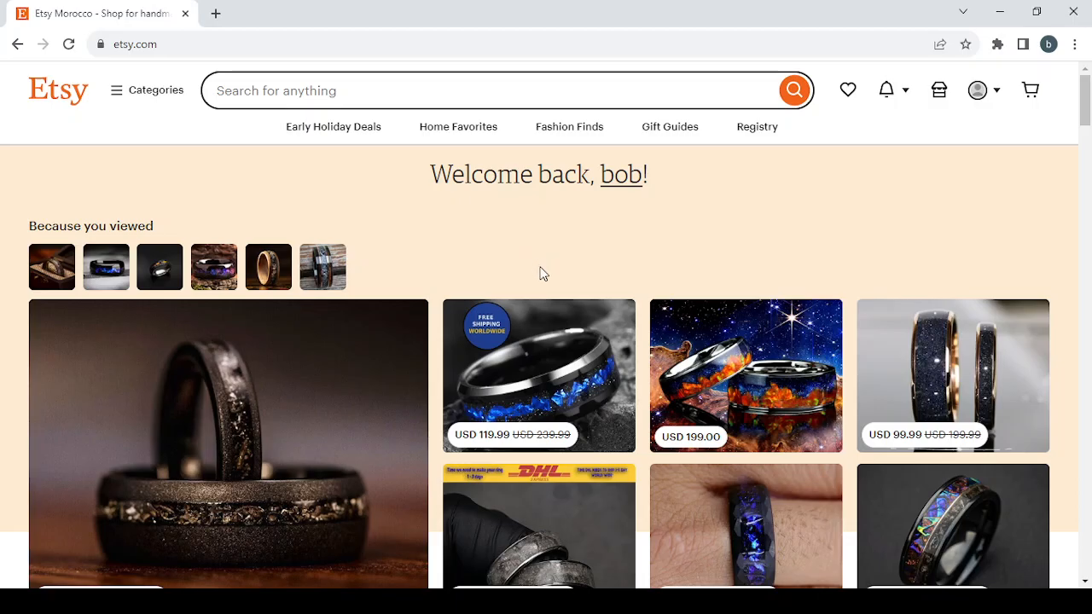
# Step: Look through the ring recommendations, recently viewed items and suggested shops on the Etsy homepage
pyautogui.scroll(-5, 537, 265)
pyautogui.scroll(-7, 540, 273)
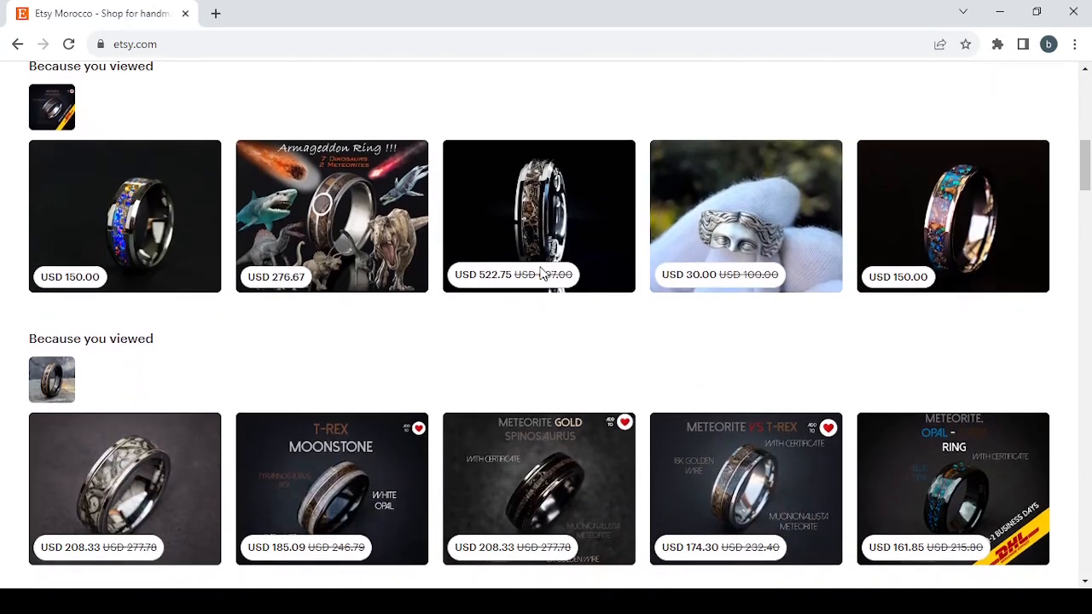
pyautogui.scroll(-10, 539, 273)
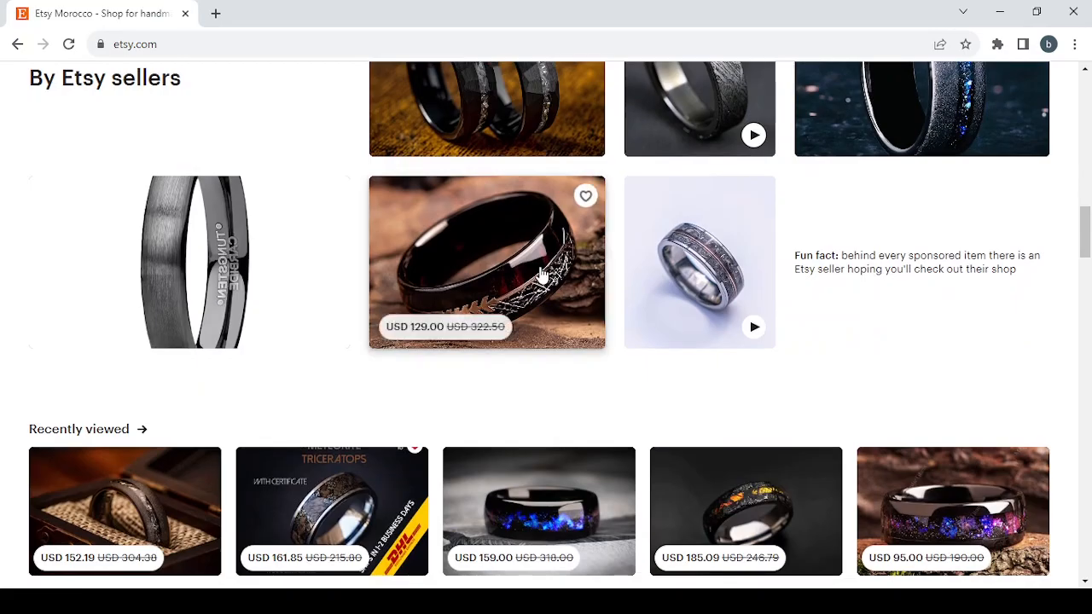
pyautogui.scroll(-7, 539, 273)
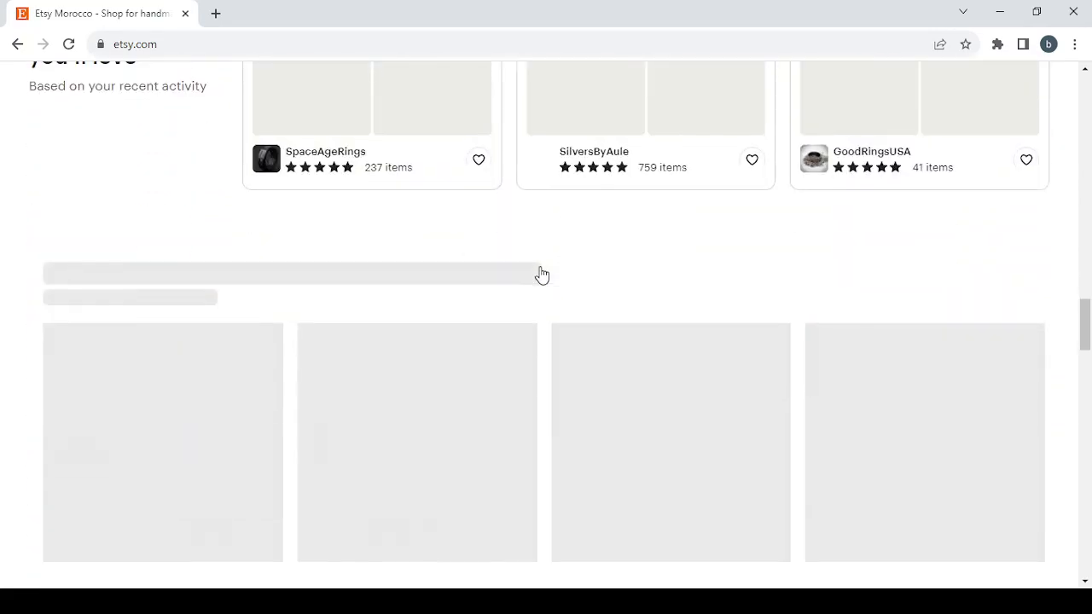
pyautogui.scroll(-3, 539, 274)
pyautogui.scroll(20, 540, 273)
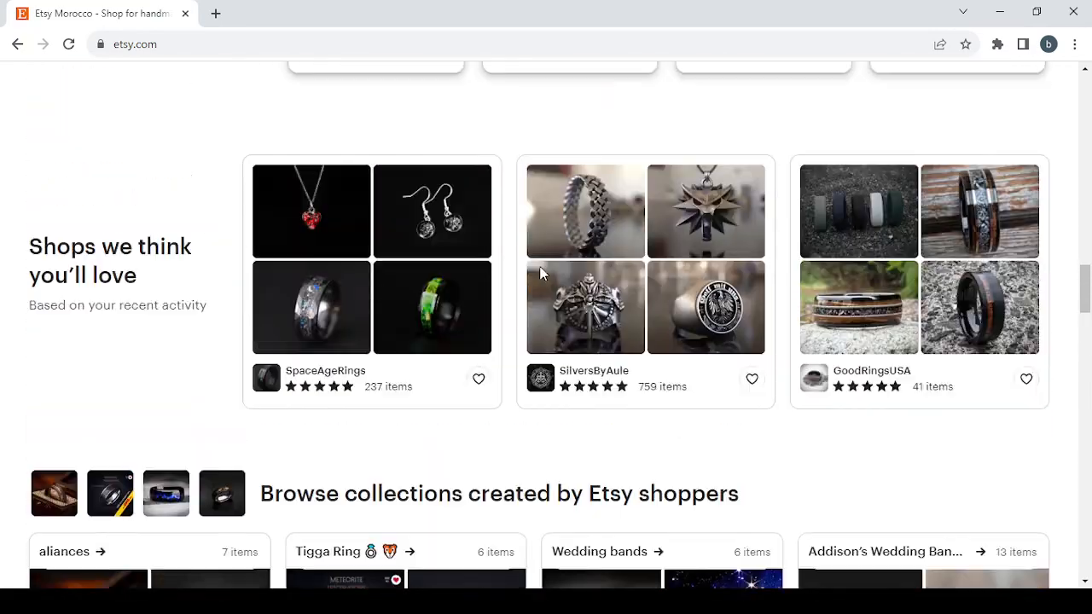
pyautogui.scroll(8, 539, 271)
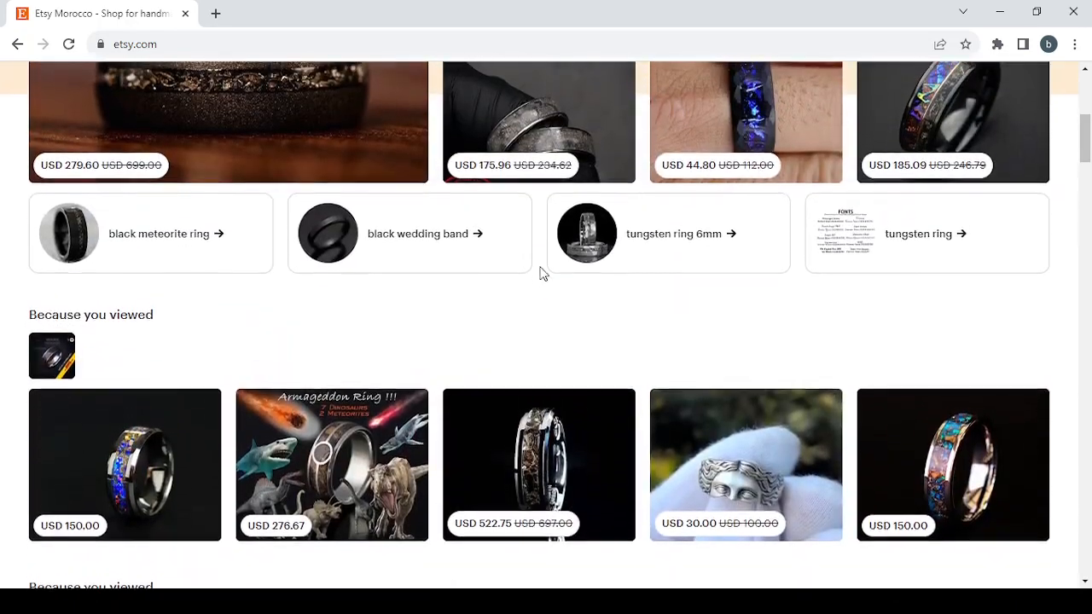
pyautogui.scroll(1, 540, 273)
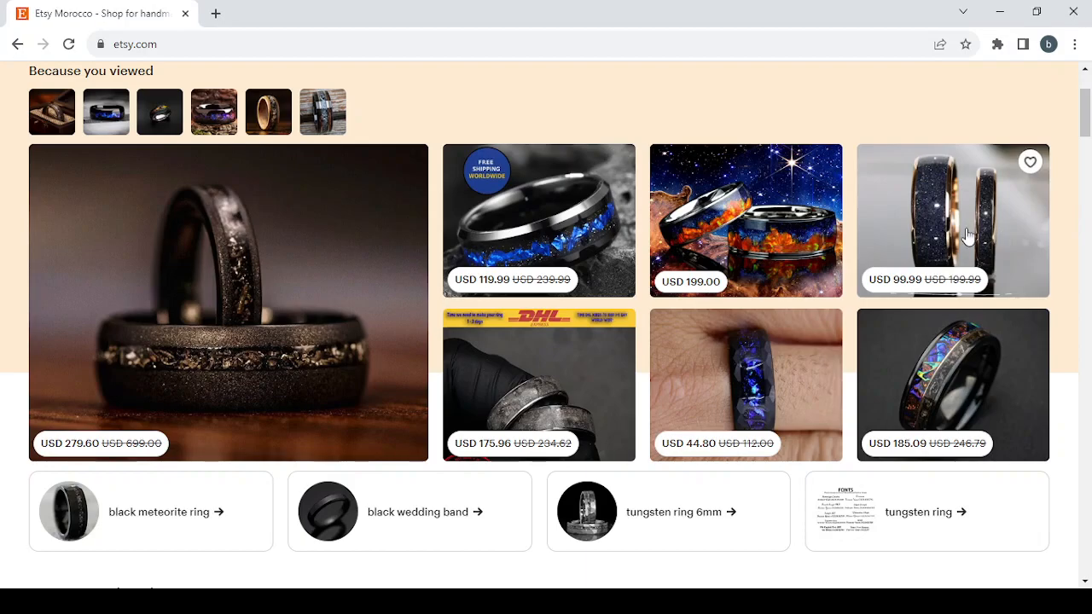
# Step: Open the USD 44.80 custom space galaxy ring listing and browse its product photos
pyautogui.click(710, 385)
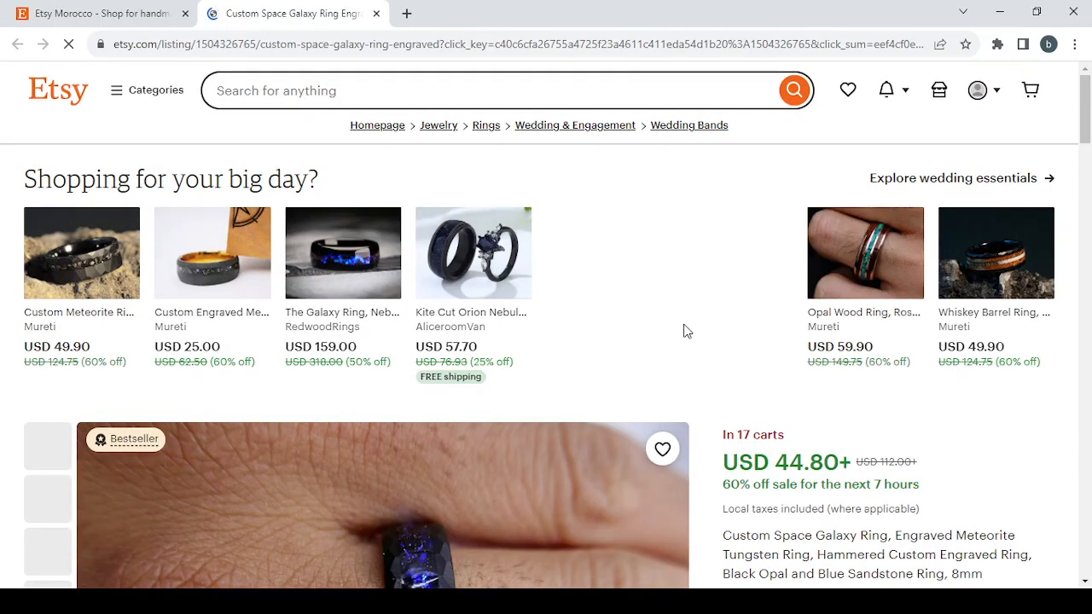
pyautogui.scroll(-3, 685, 331)
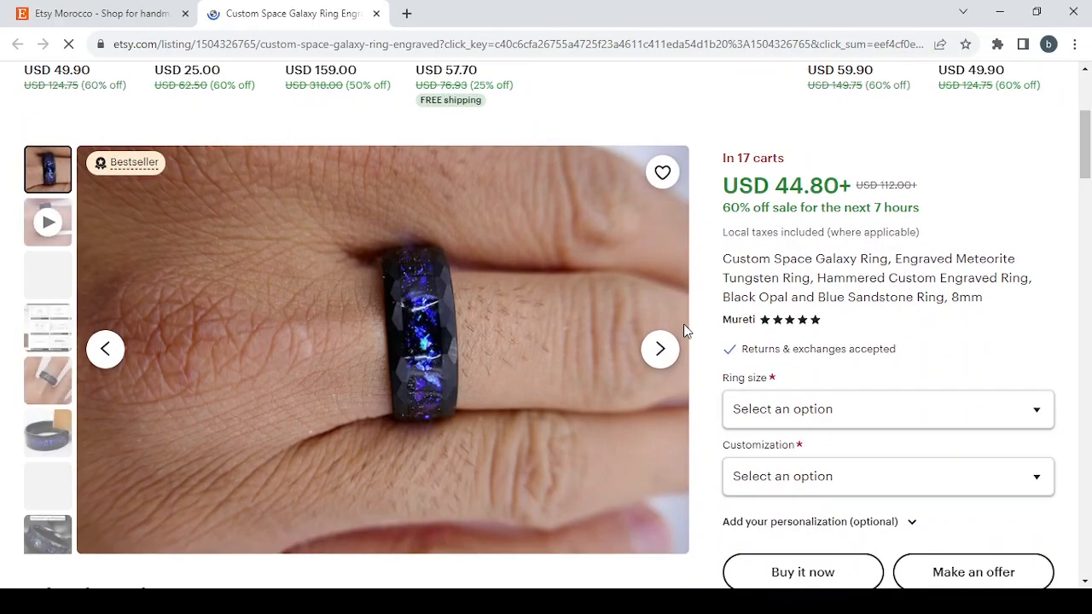
pyautogui.scroll(3, 685, 331)
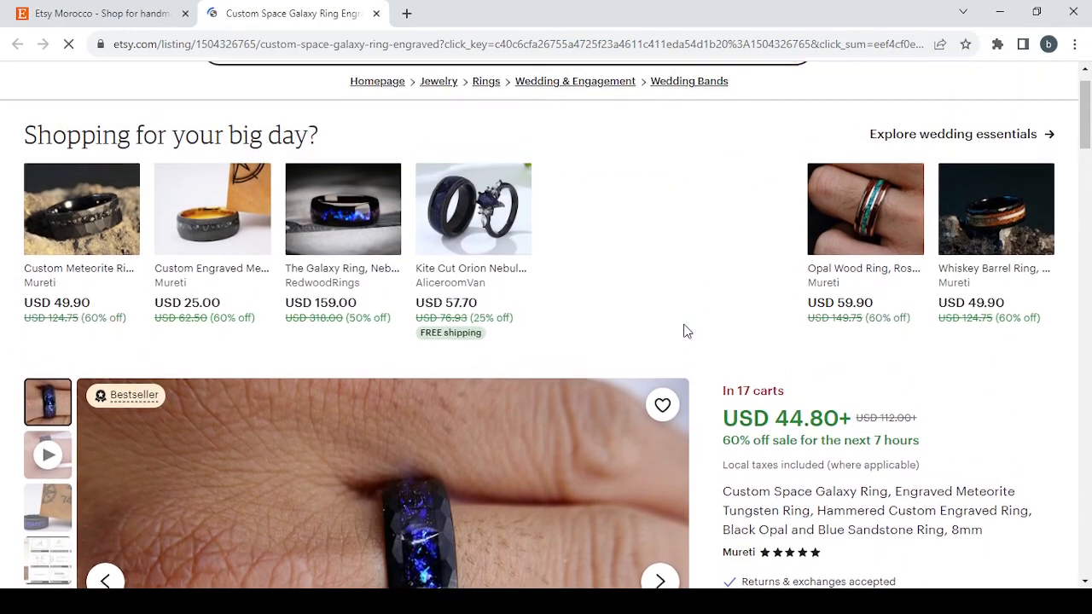
pyautogui.scroll(-3, 686, 331)
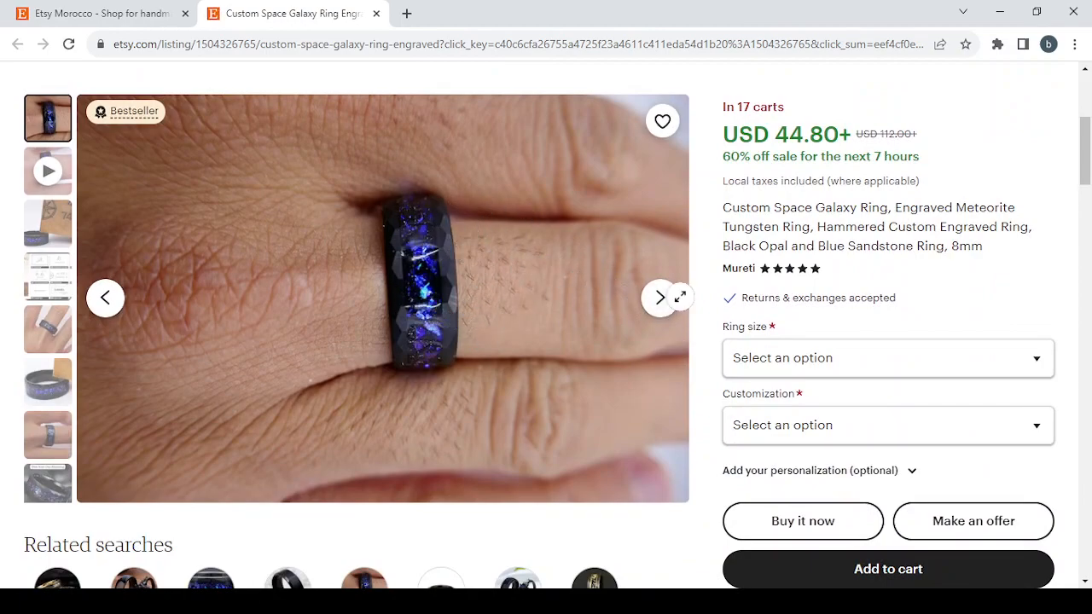
pyautogui.click(660, 299)
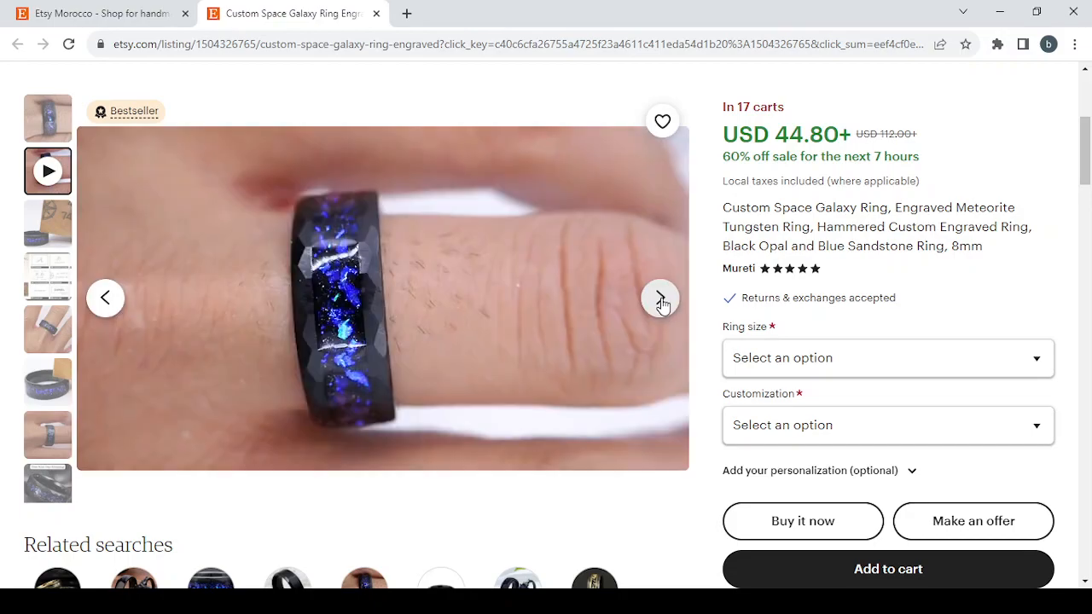
pyautogui.click(661, 299)
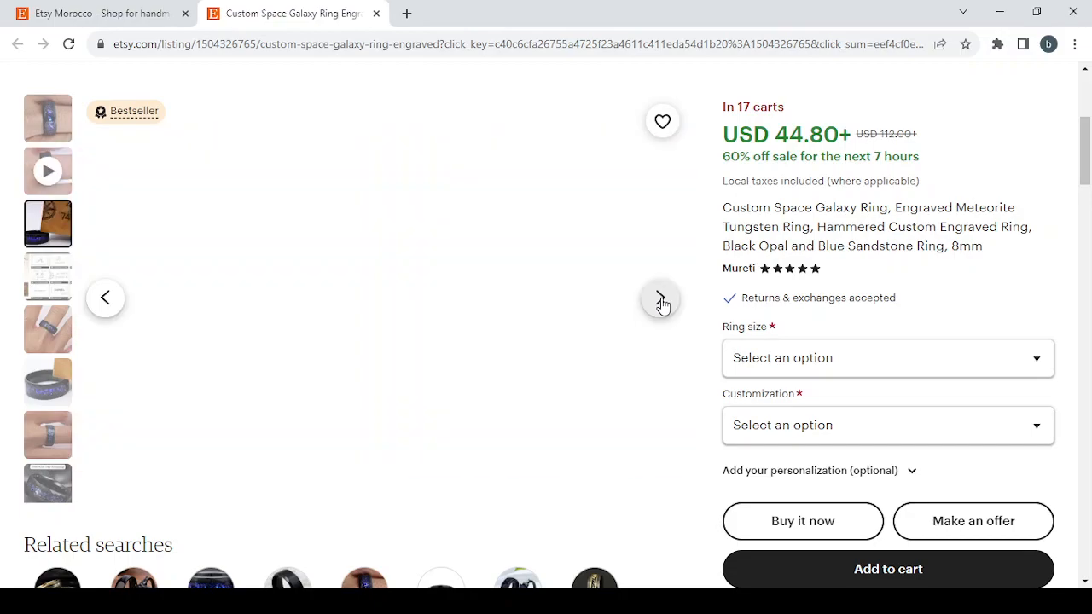
pyautogui.click(661, 299)
pyautogui.click(661, 299)
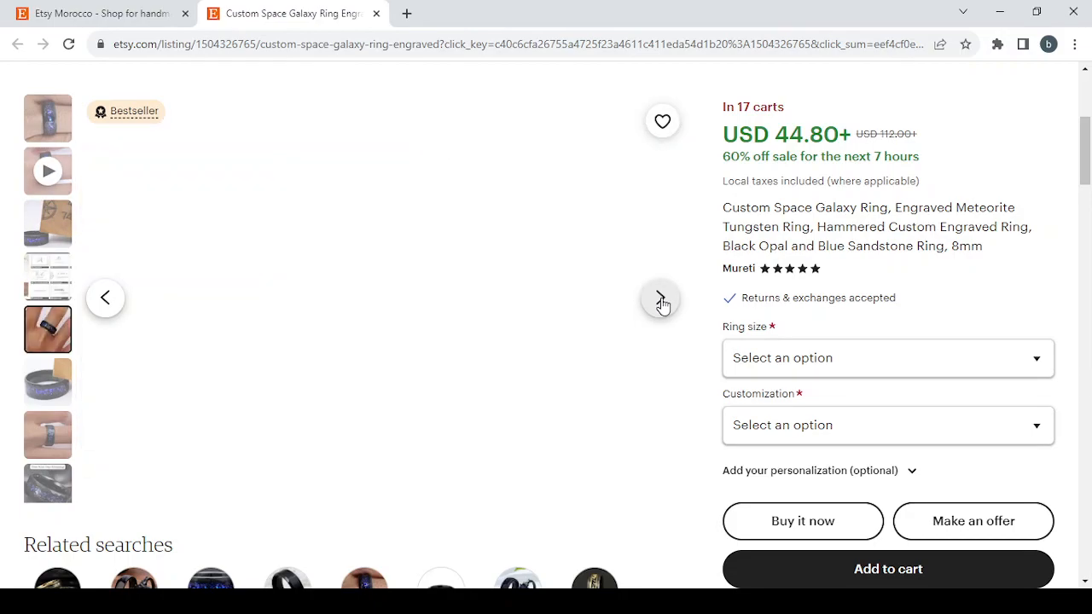
# Step: Review the ring listing's title, ring size and customization options, and item details
pyautogui.scroll(1, 918, 199)
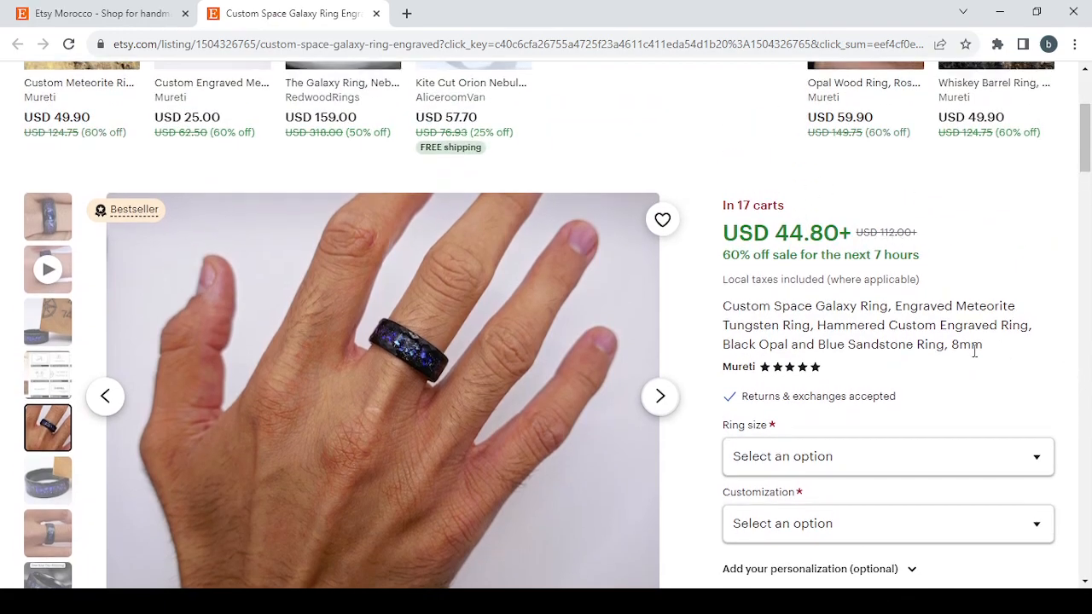
pyautogui.scroll(-3, 974, 350)
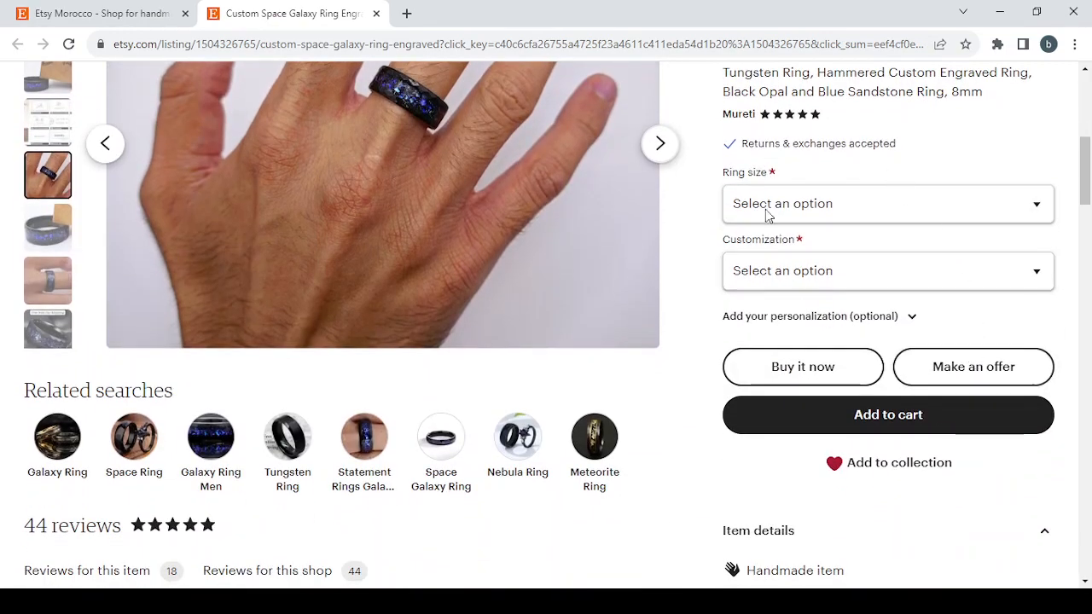
pyautogui.scroll(-3, 715, 292)
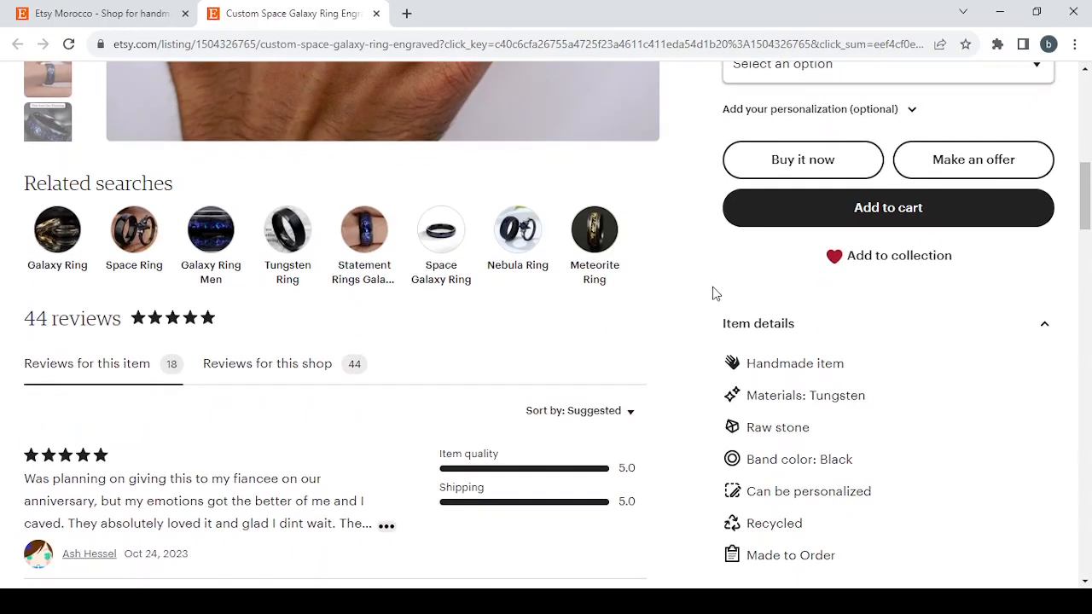
pyautogui.scroll(-1, 715, 292)
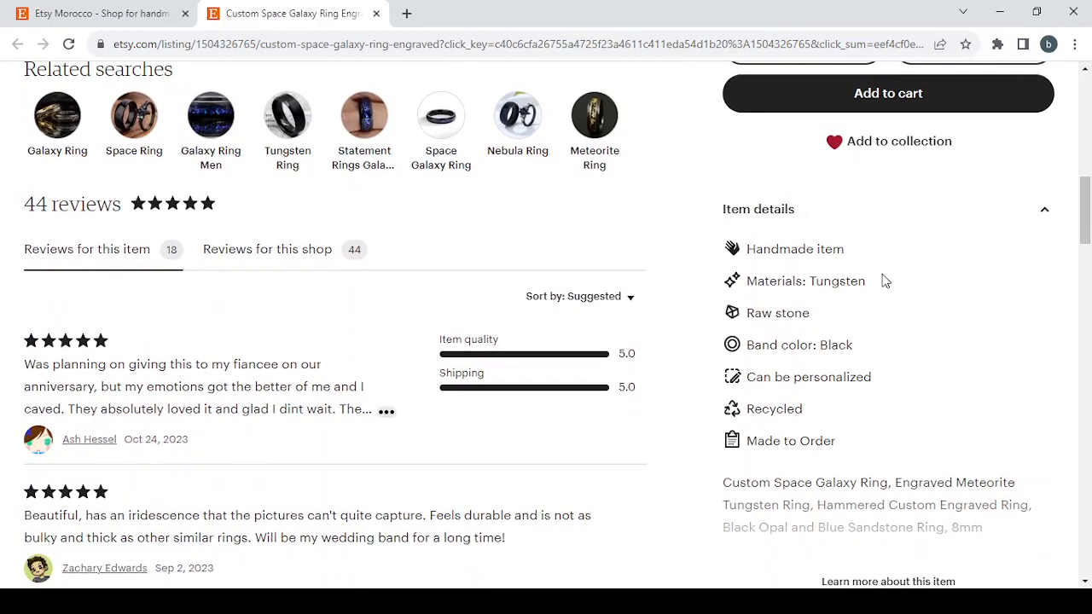
pyautogui.scroll(-2, 954, 361)
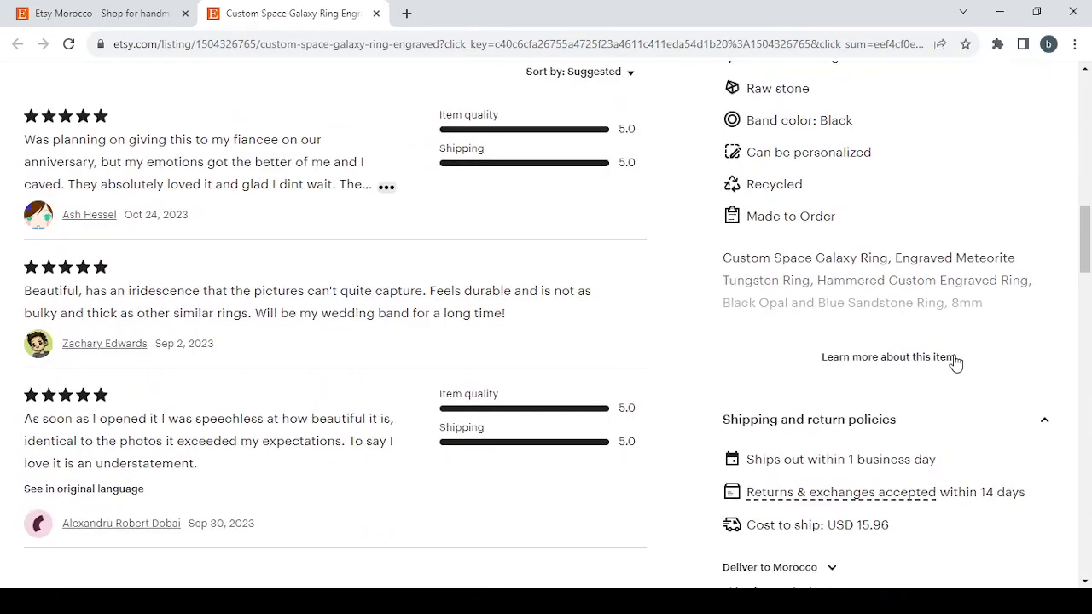
# Step: Expand the full item description and read it together with the shipping and return policies
pyautogui.click(892, 360)
pyautogui.scroll(-10, 892, 360)
pyautogui.scroll(-1, 892, 357)
pyautogui.scroll(4, 891, 357)
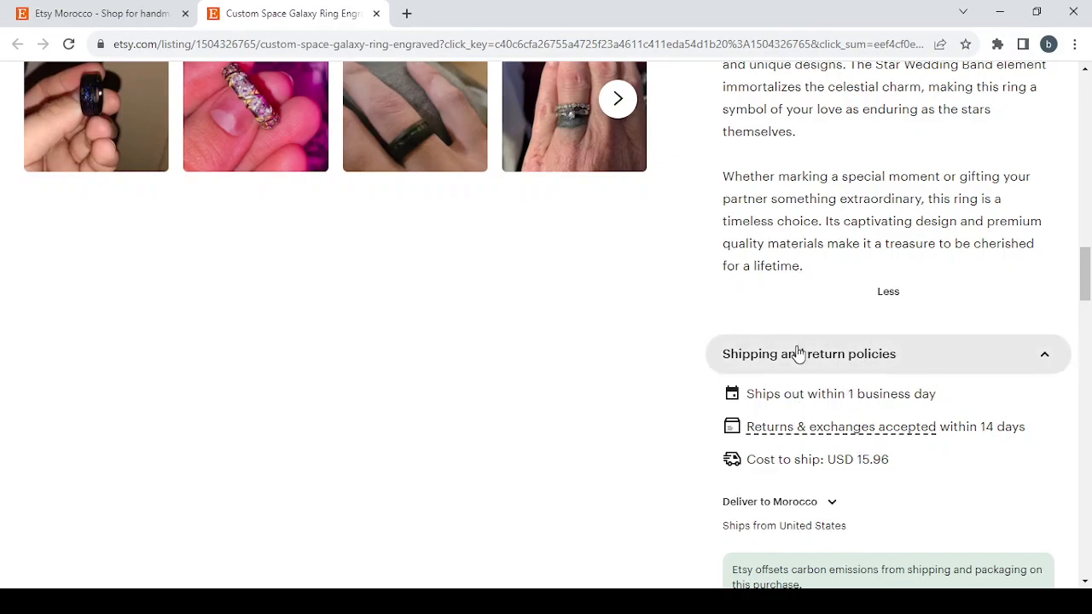
pyautogui.scroll(4, 732, 246)
pyautogui.scroll(2, 734, 247)
pyautogui.scroll(-4, 737, 253)
pyautogui.scroll(-2, 737, 253)
pyautogui.scroll(3, 732, 251)
pyautogui.scroll(12, 734, 247)
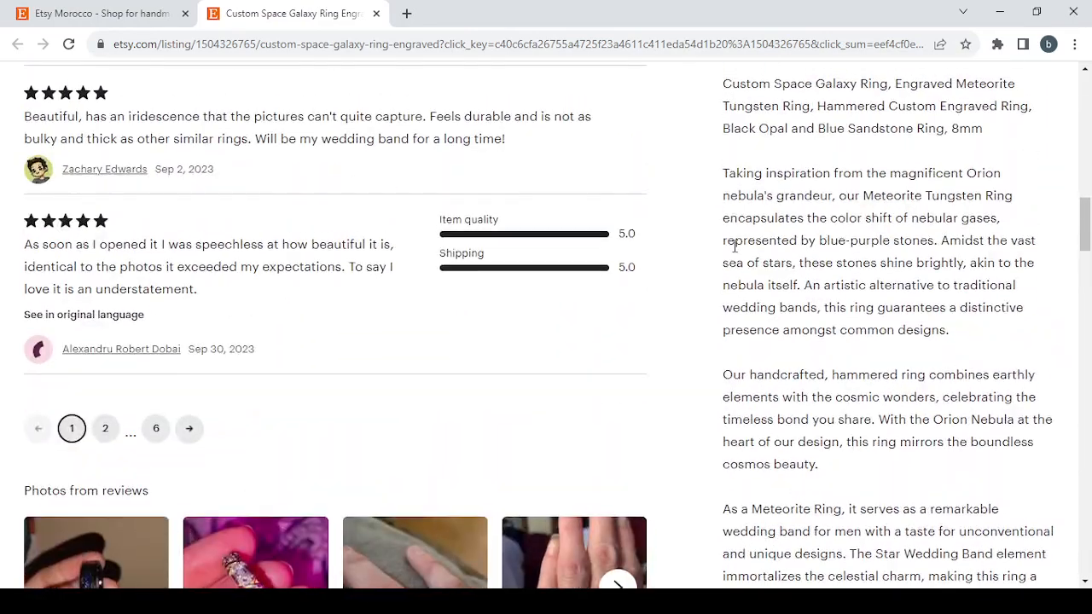
pyautogui.scroll(-8, 734, 247)
pyautogui.scroll(-8, 733, 246)
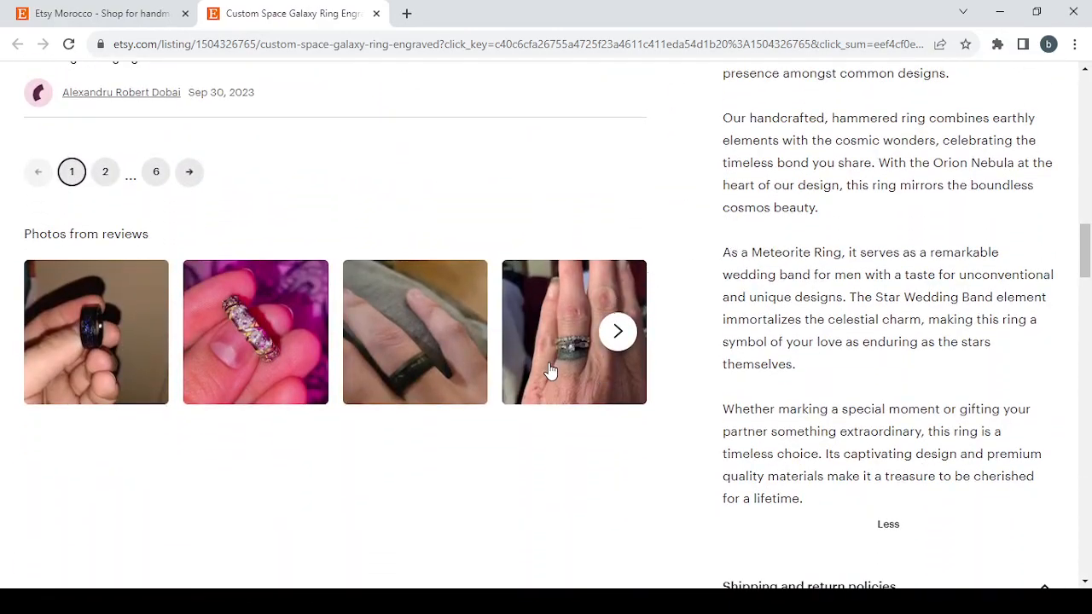
# Step: Browse the photos from reviews, view the fourth one enlarged and close it
pyautogui.click(610, 341)
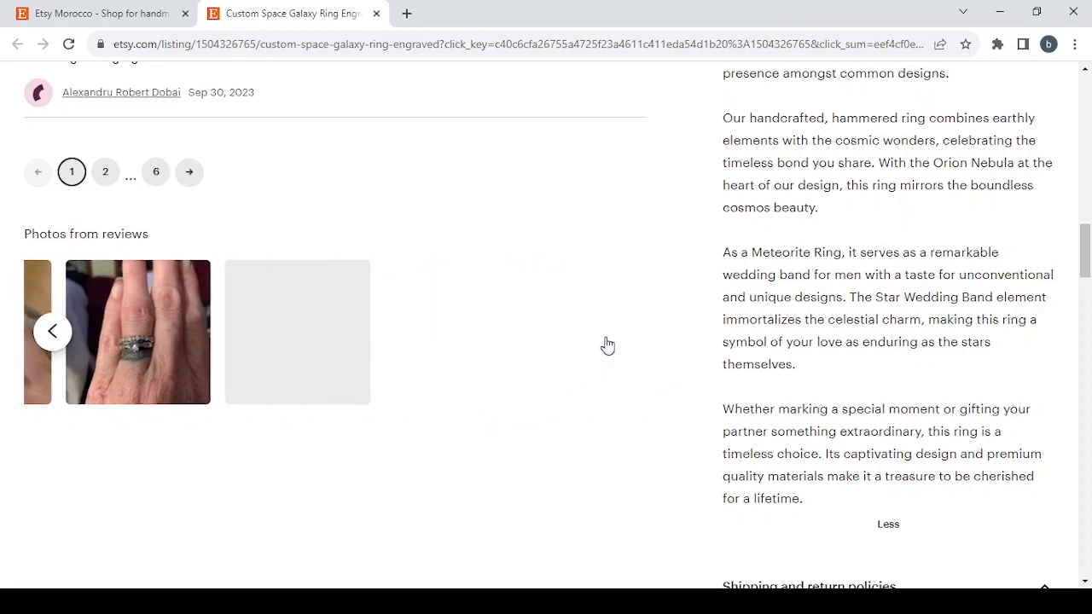
pyautogui.click(53, 334)
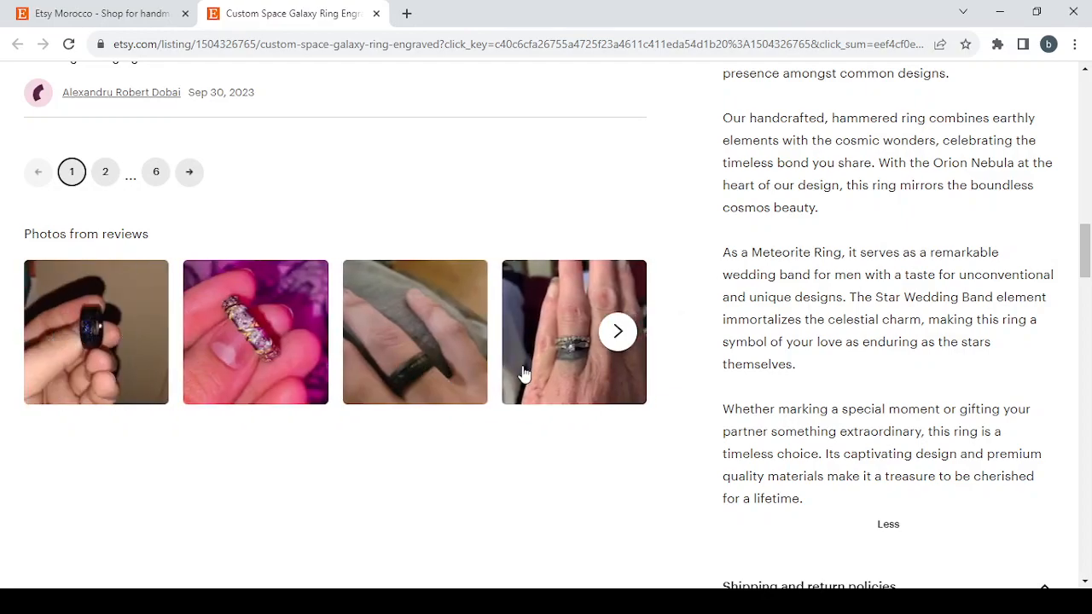
pyautogui.click(531, 369)
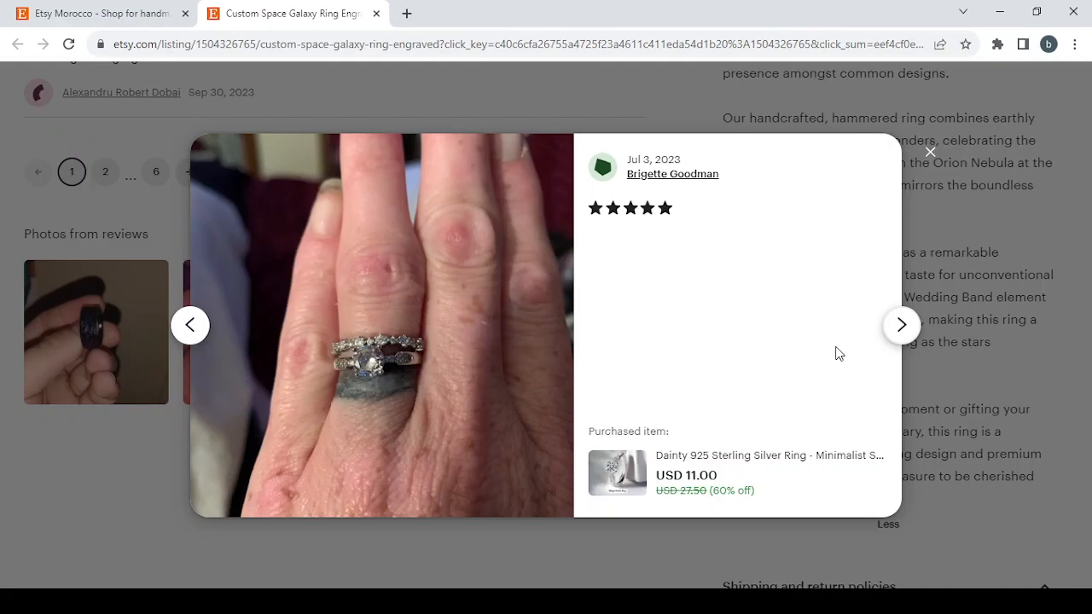
pyautogui.click(1006, 274)
# Step: Close the ring listing and return to the start of the Etsy homepage
pyautogui.scroll(20, 433, 277)
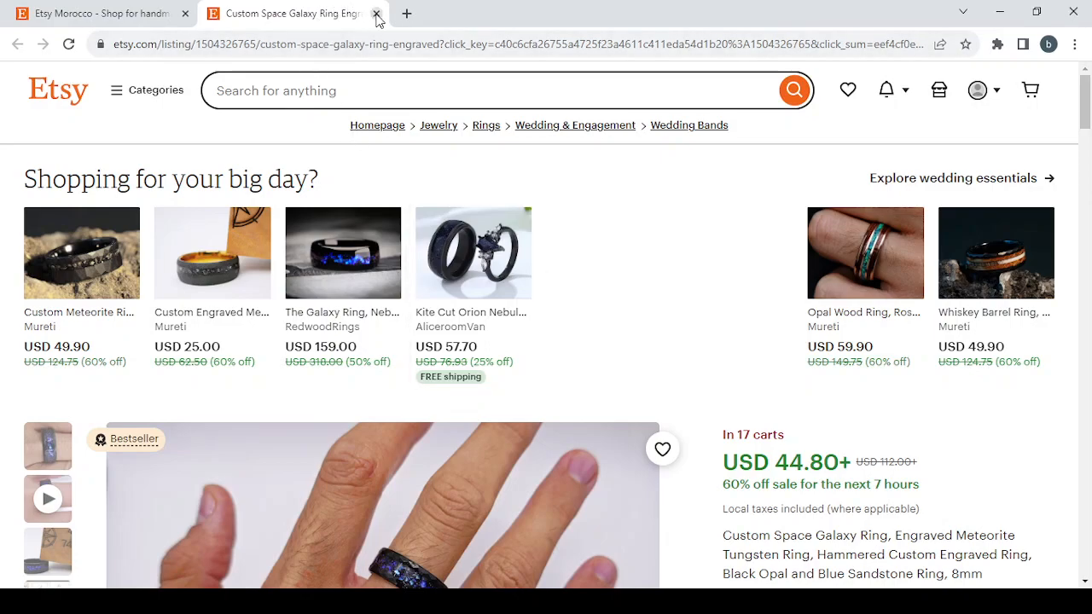
pyautogui.click(376, 13)
pyautogui.scroll(2, 698, 188)
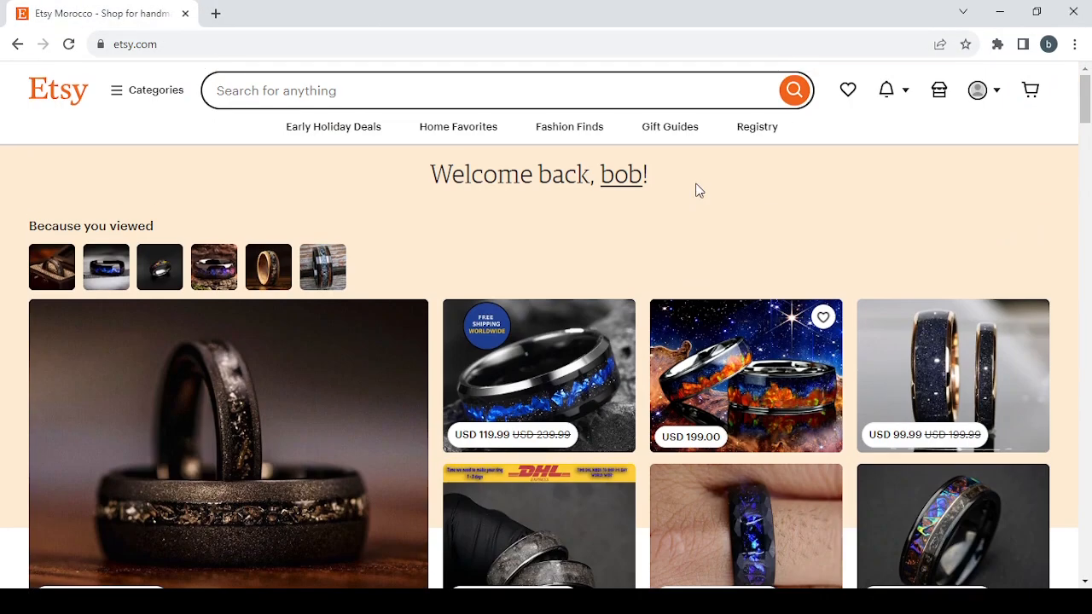
# Step: Open the shop setup and go back to its Shop preferences stage
pyautogui.click(941, 100)
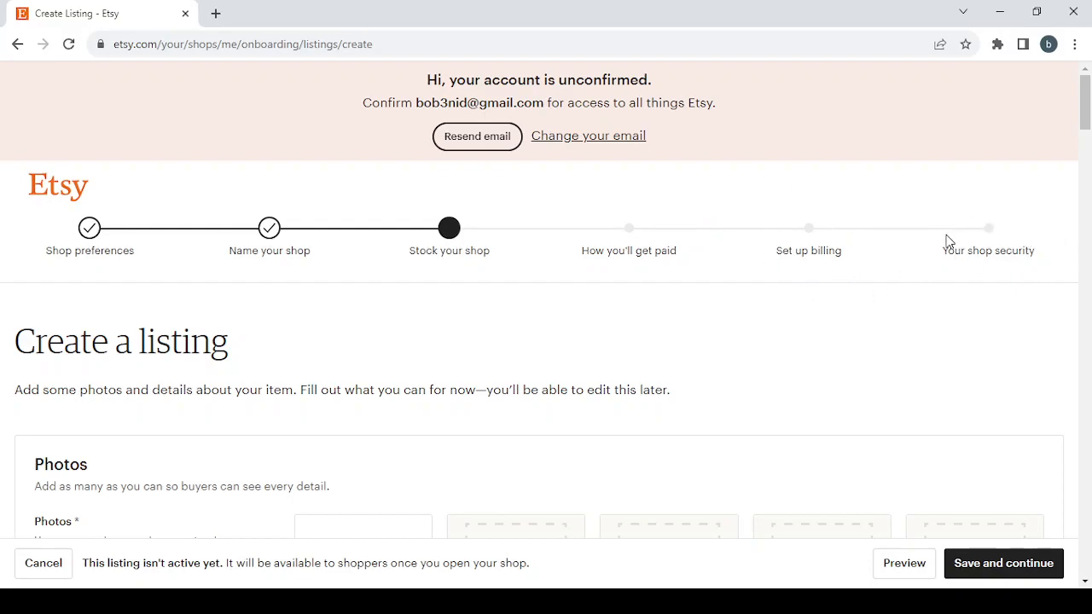
pyautogui.click(89, 229)
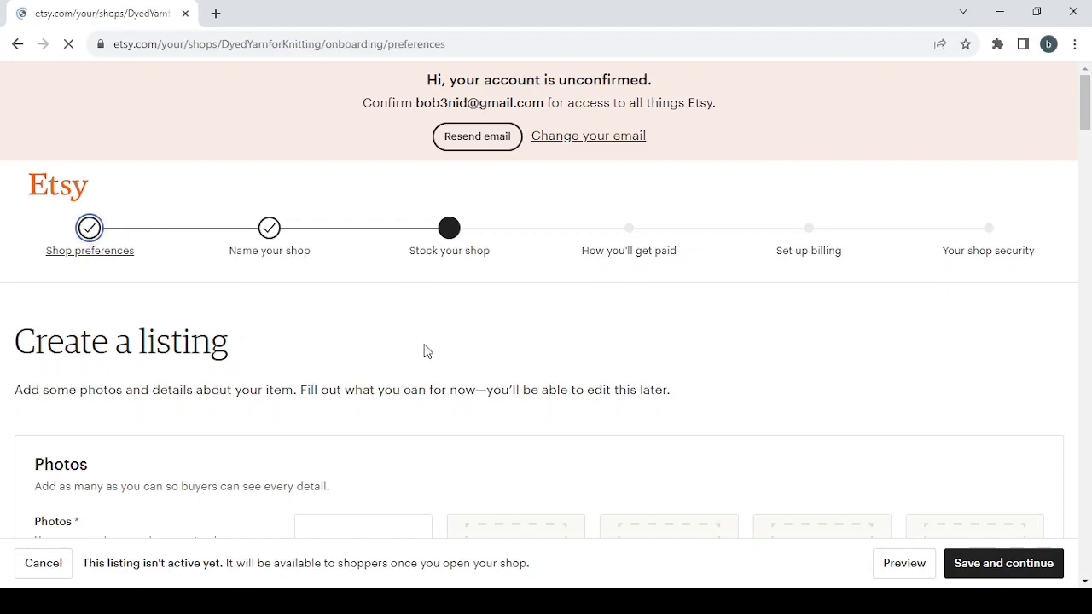
pyautogui.scroll(-2, 320, 357)
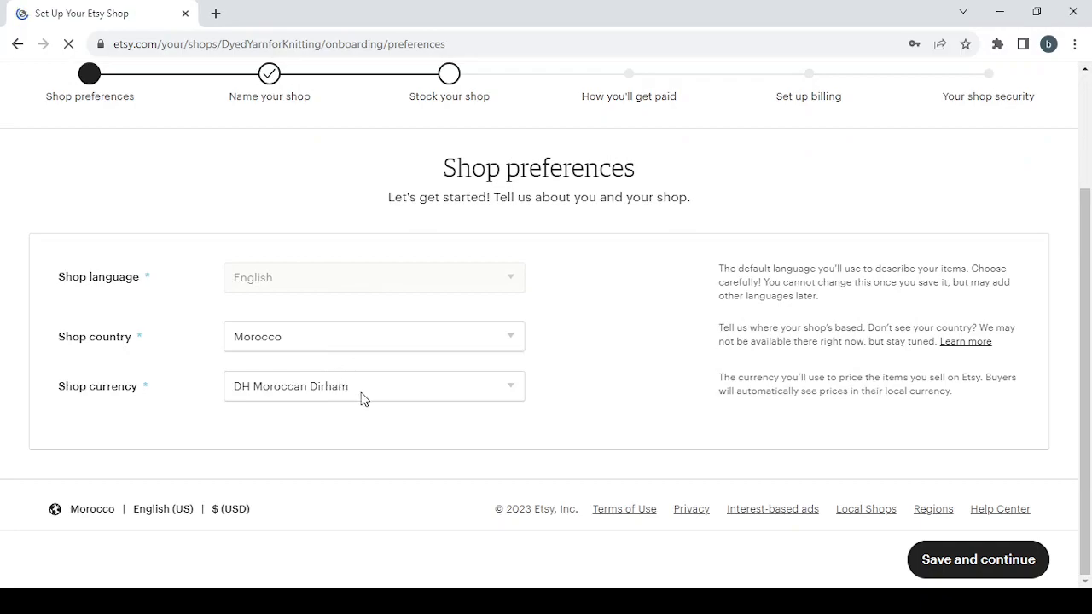
# Step: Try to save United States Dollar as the shop currency, and reload the preferences page
pyautogui.click(402, 398)
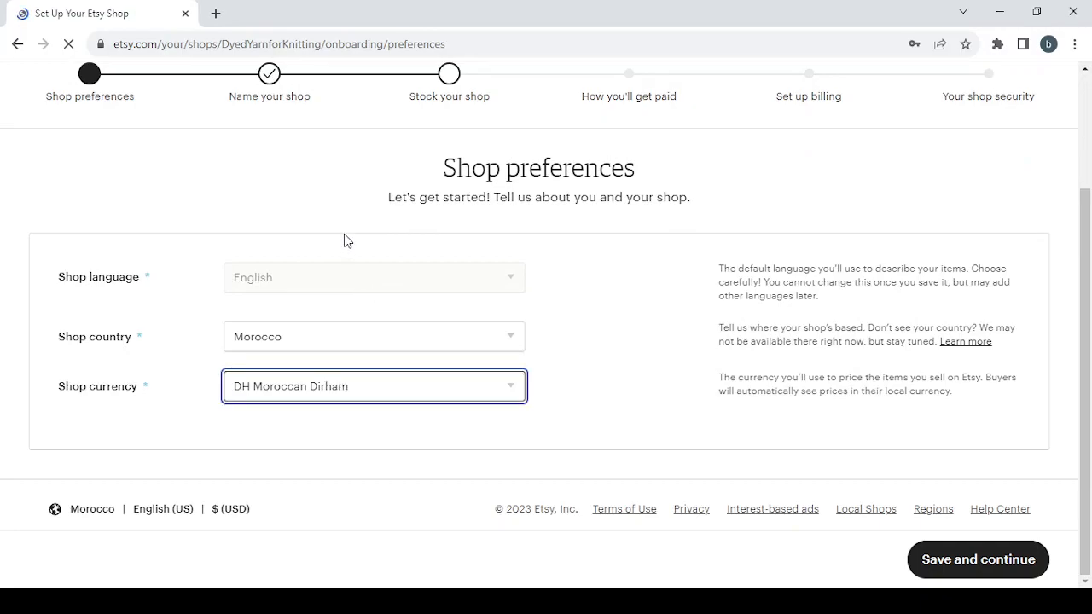
pyautogui.click(358, 105)
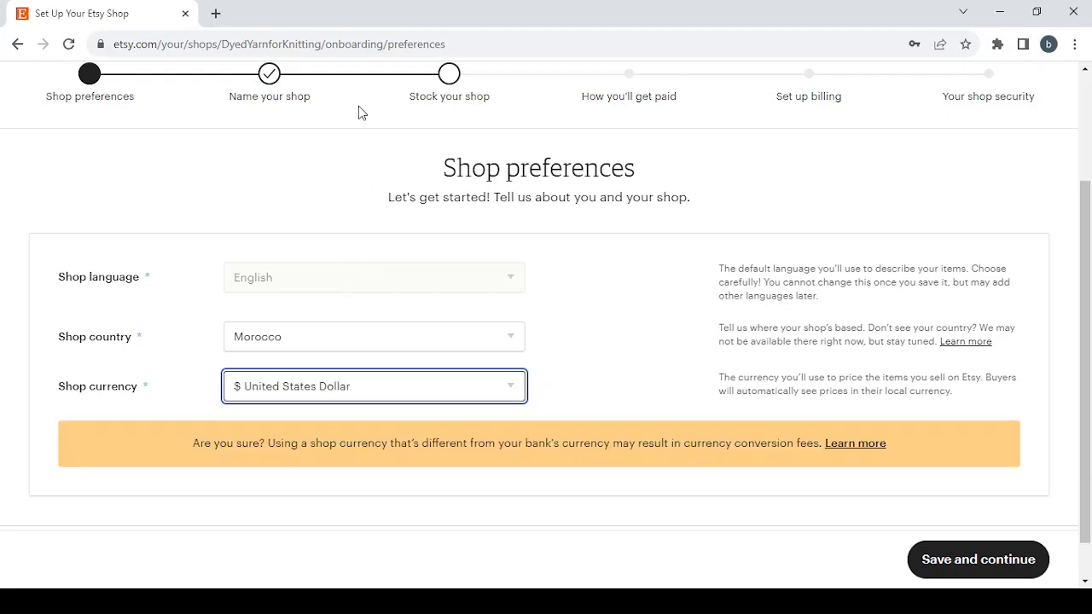
pyautogui.click(989, 564)
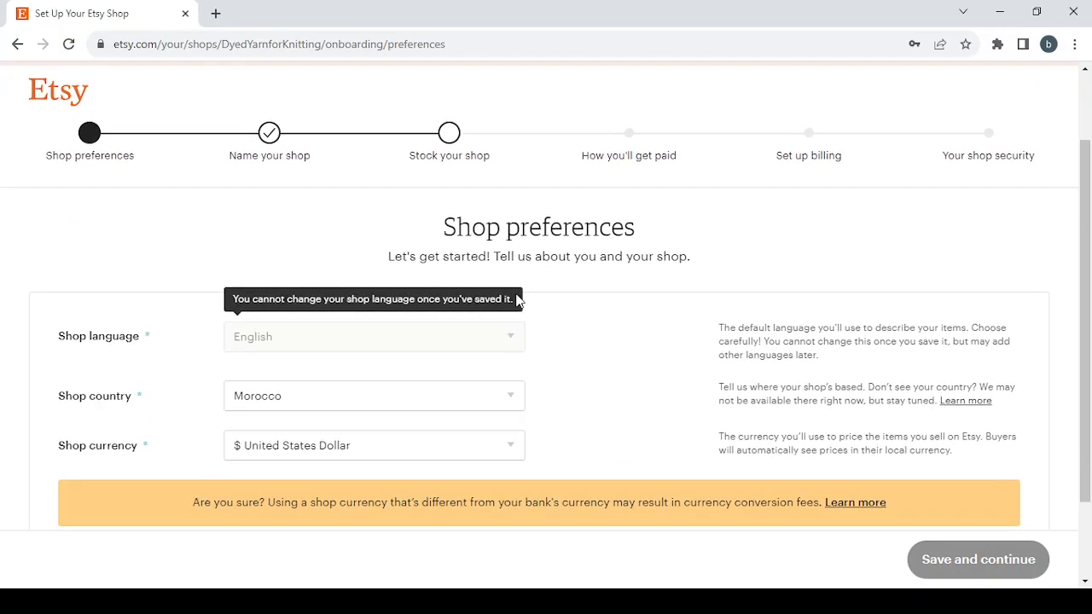
pyautogui.click(72, 53)
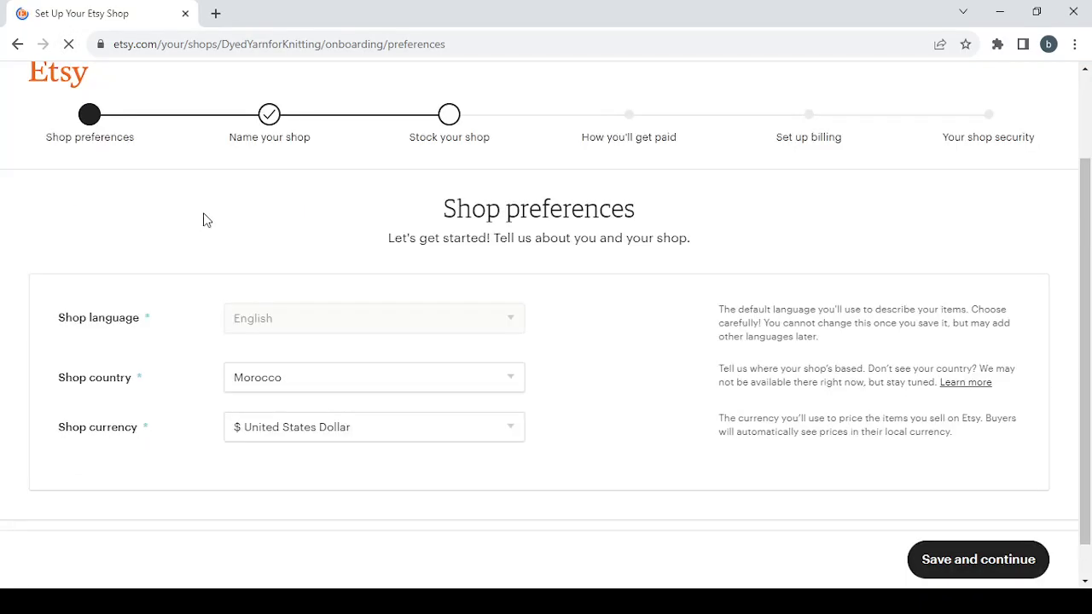
# Step: Set the shop currency to United States Dollar, save the preferences and continue to naming the shop
pyautogui.click(398, 428)
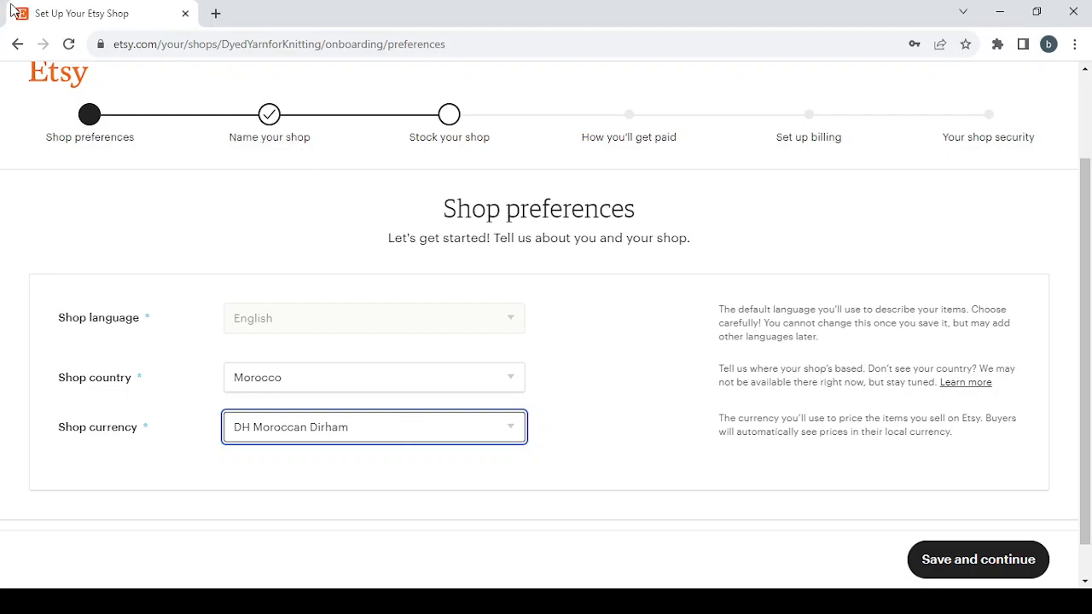
pyautogui.click(383, 147)
pyautogui.click(971, 550)
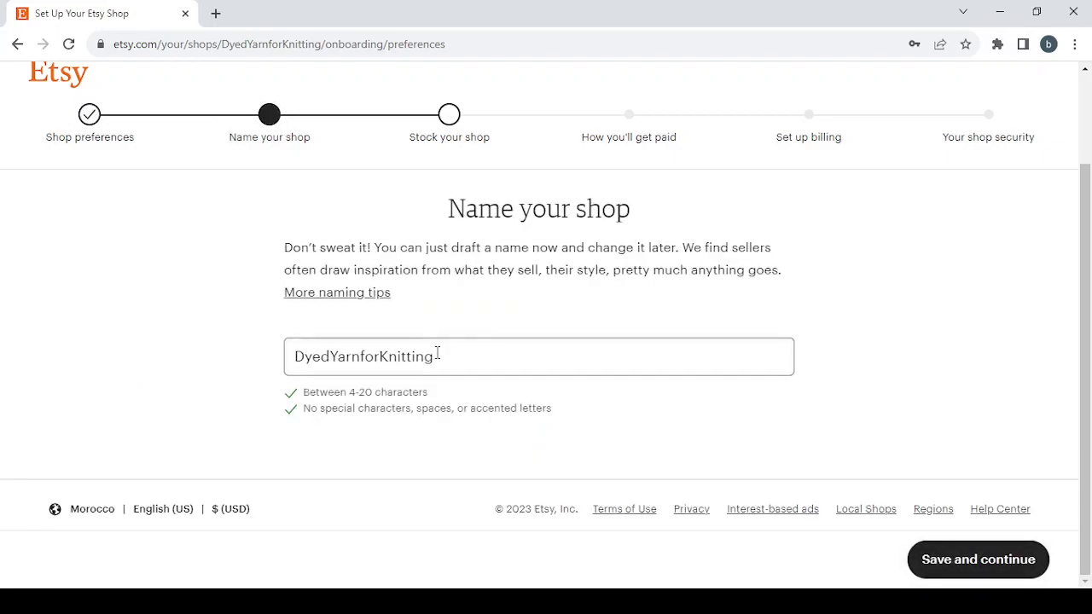
# Step: Replace the draft shop name with "UniqueVintagePostcards", written without spaces
pyautogui.moveTo(437, 353); pyautogui.dragTo(194, 343)
pyautogui.press('BackSpace')
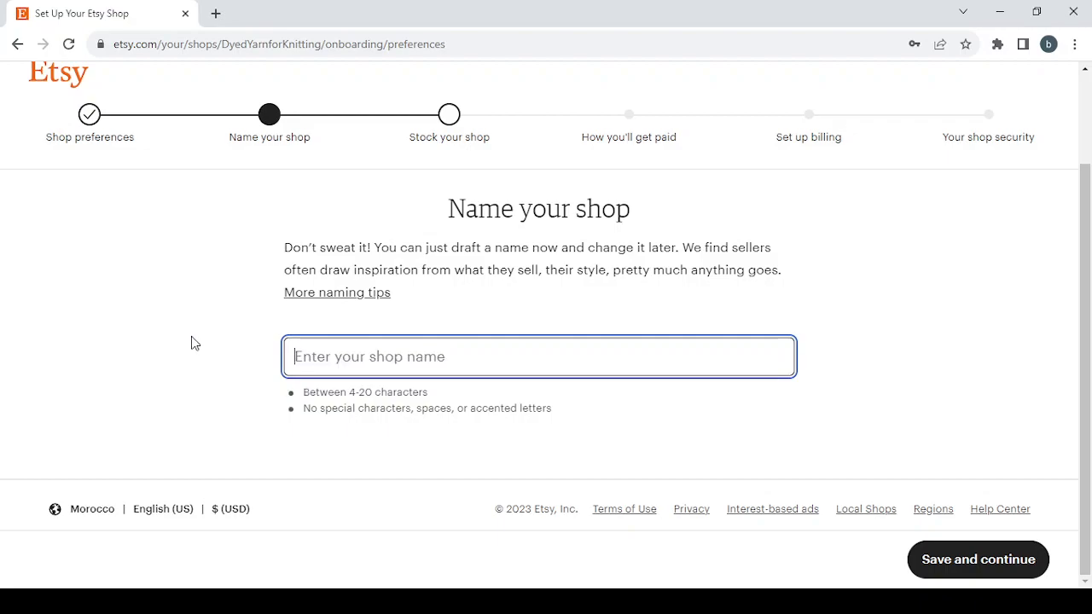
pyautogui.write('Unique Vintage Postcards')
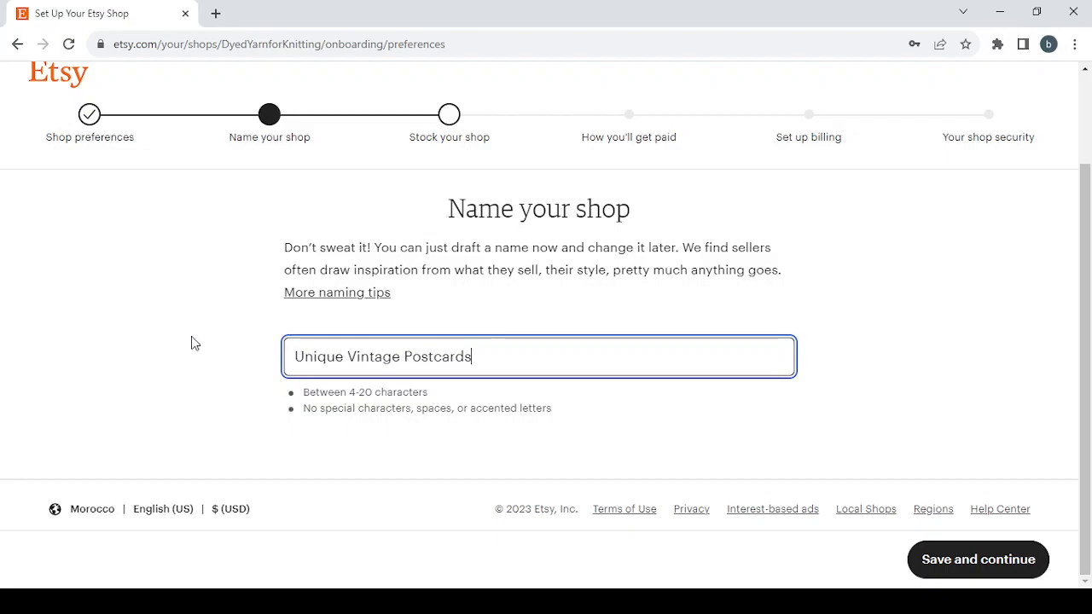
pyautogui.click(348, 356)
pyautogui.press('BackSpace')
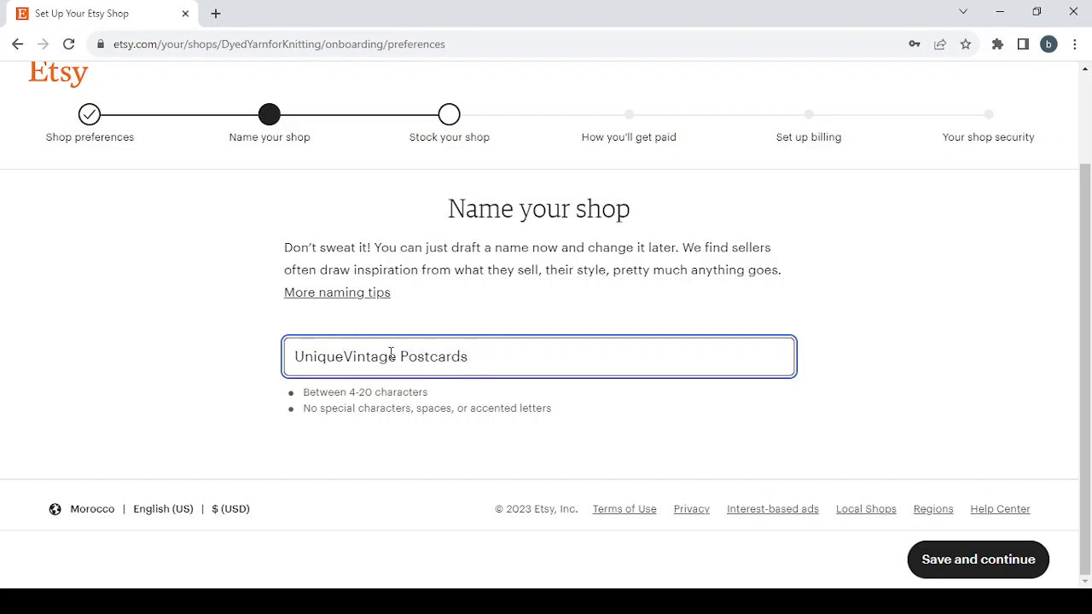
pyautogui.click(401, 357)
pyautogui.press('BackSpace')
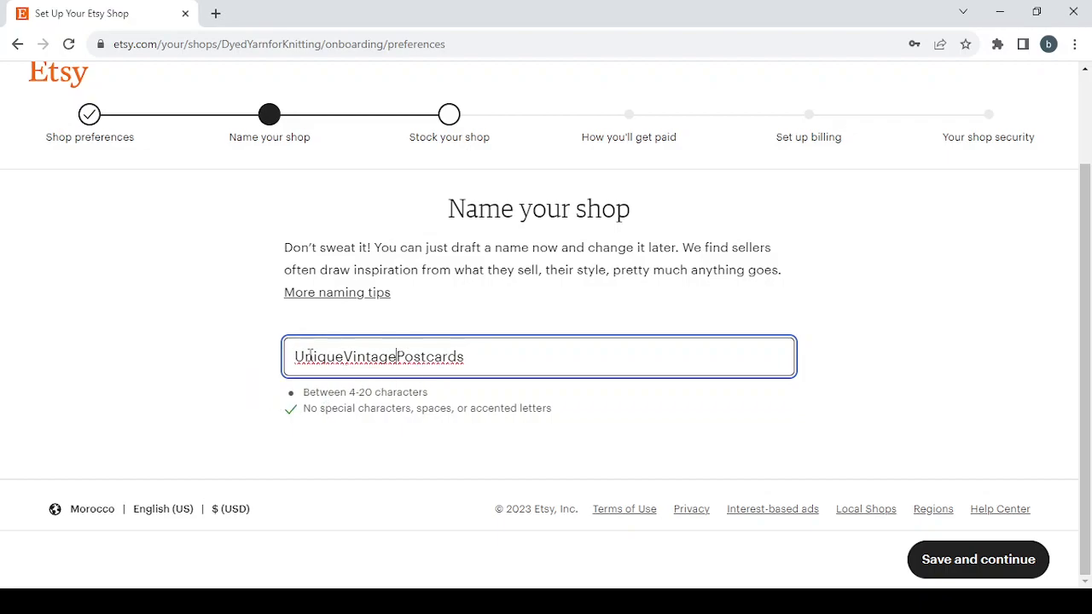
# Step: Shorten the shop name to "UniquVintagePostcard", then save it and continue to stocking the shop
pyautogui.press('BackSpace')
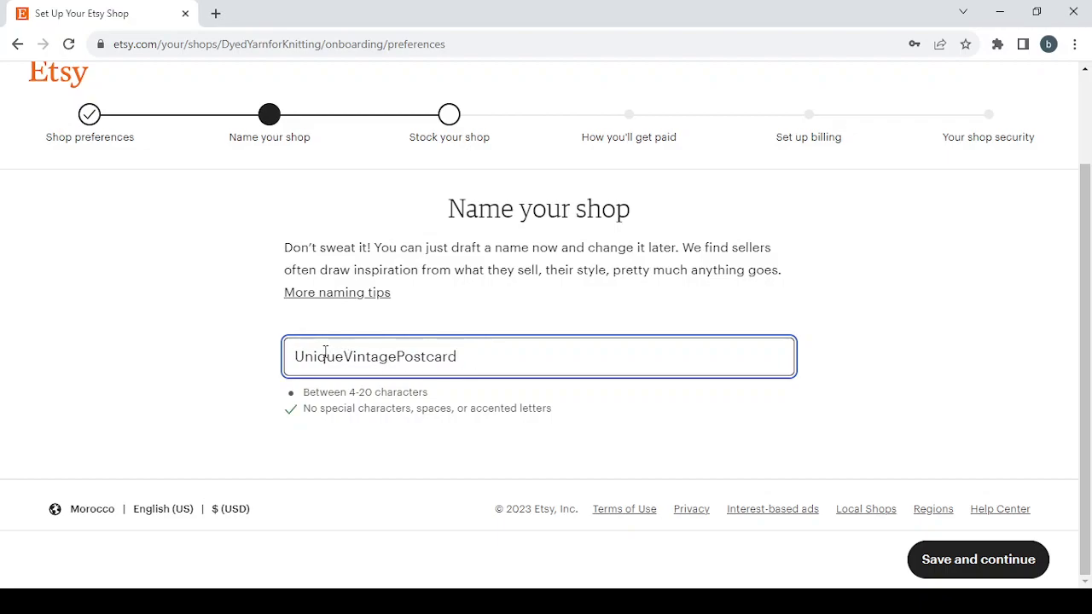
pyautogui.press('BackSpace')
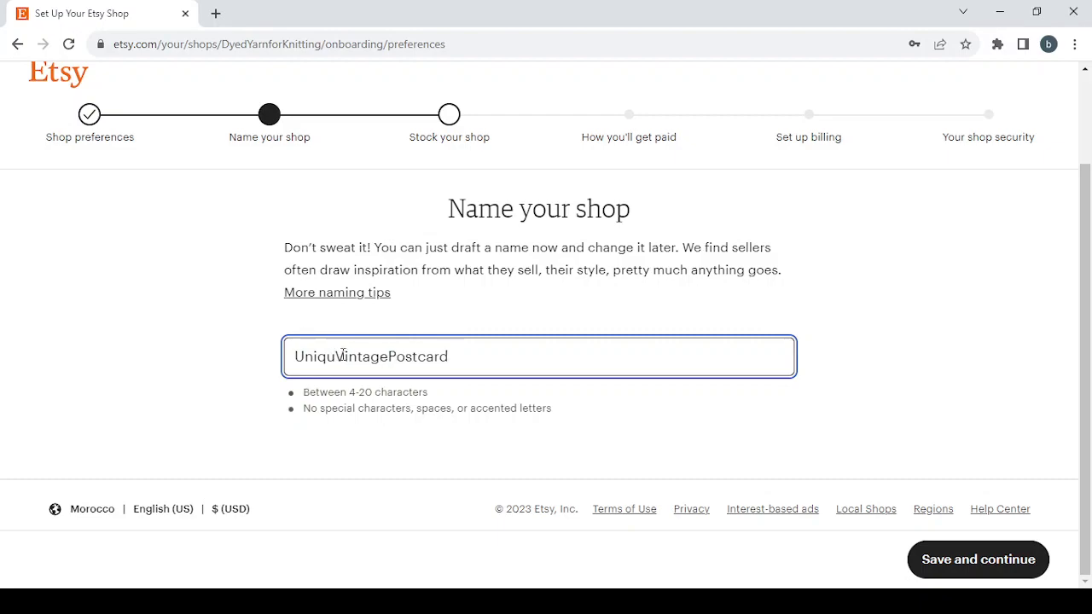
pyautogui.scroll(-1, 700, 423)
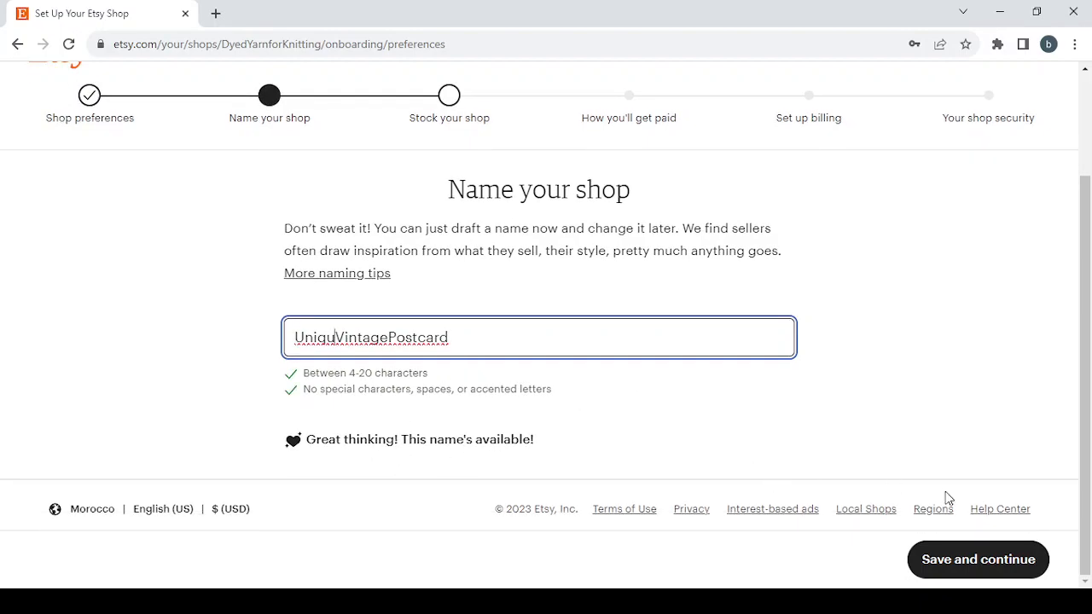
pyautogui.click(960, 559)
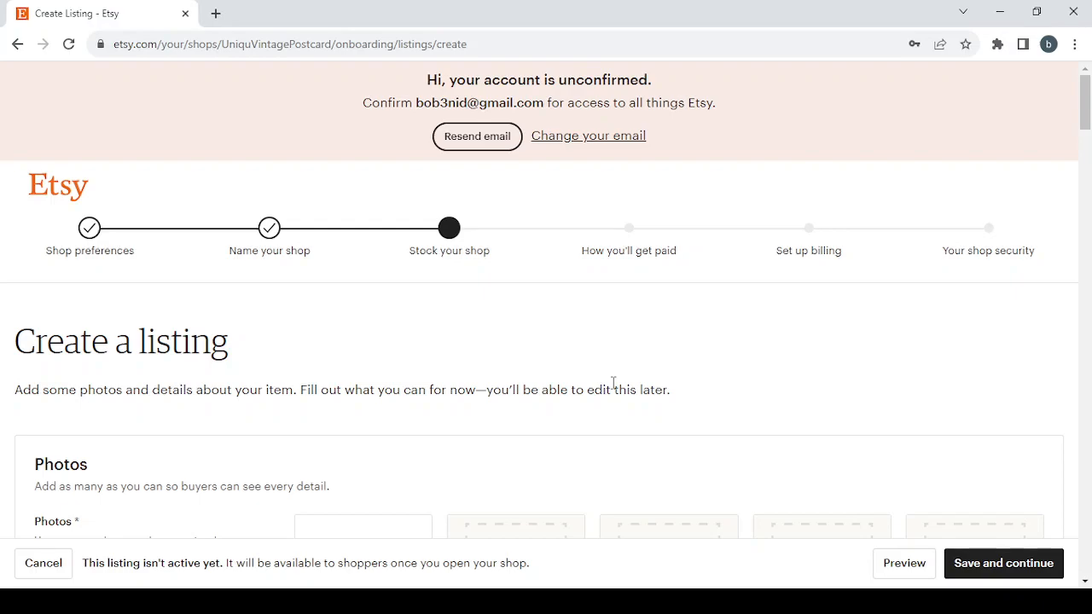
# Step: Look over the start of the new listing form and try to save it without filling anything in
pyautogui.scroll(-2, 612, 383)
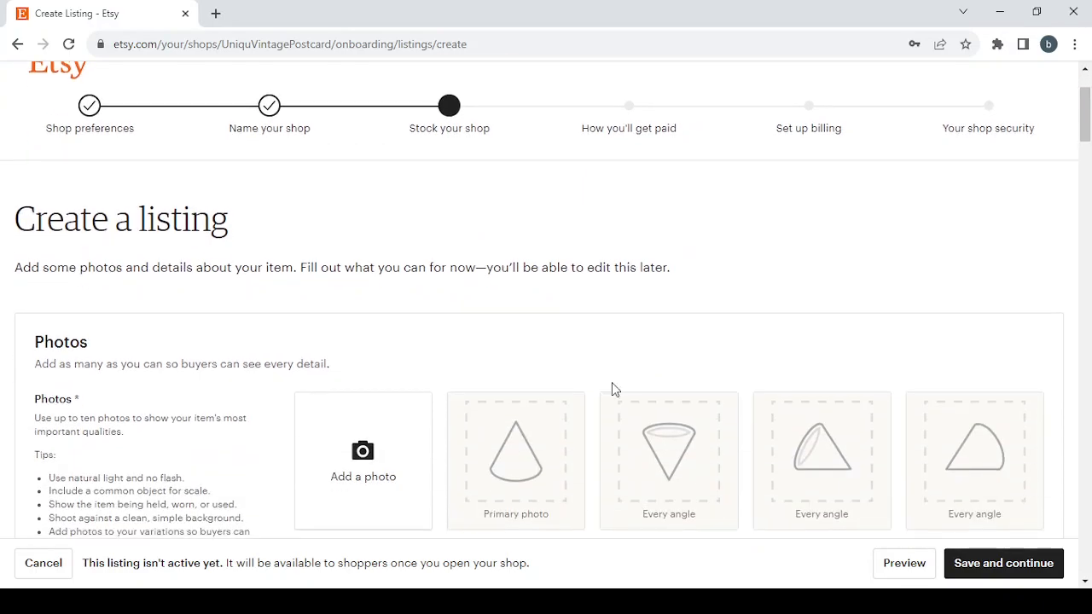
pyautogui.scroll(-2, 612, 389)
pyautogui.scroll(5, 612, 389)
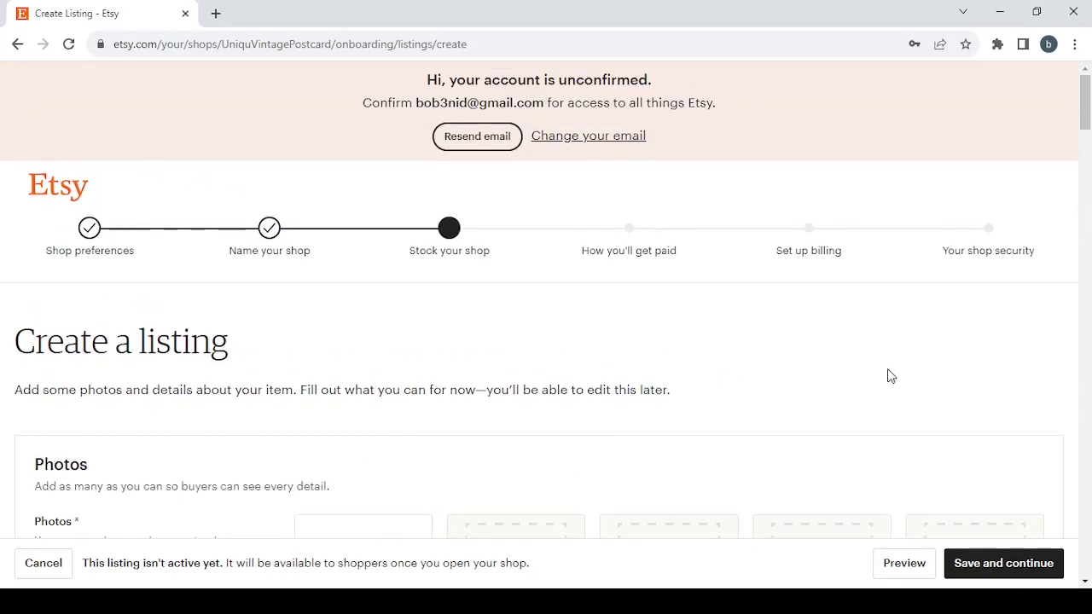
pyautogui.click(990, 562)
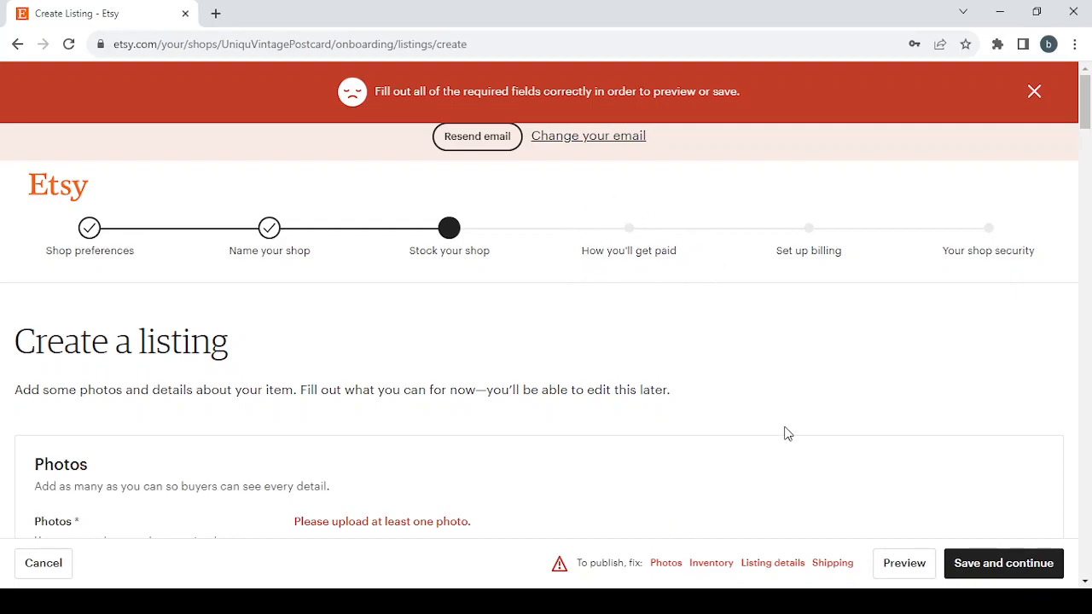
# Step: Review the required Photos, Inventory, Listing details and Shipping sections, and return to the photo and video areas
pyautogui.click(667, 564)
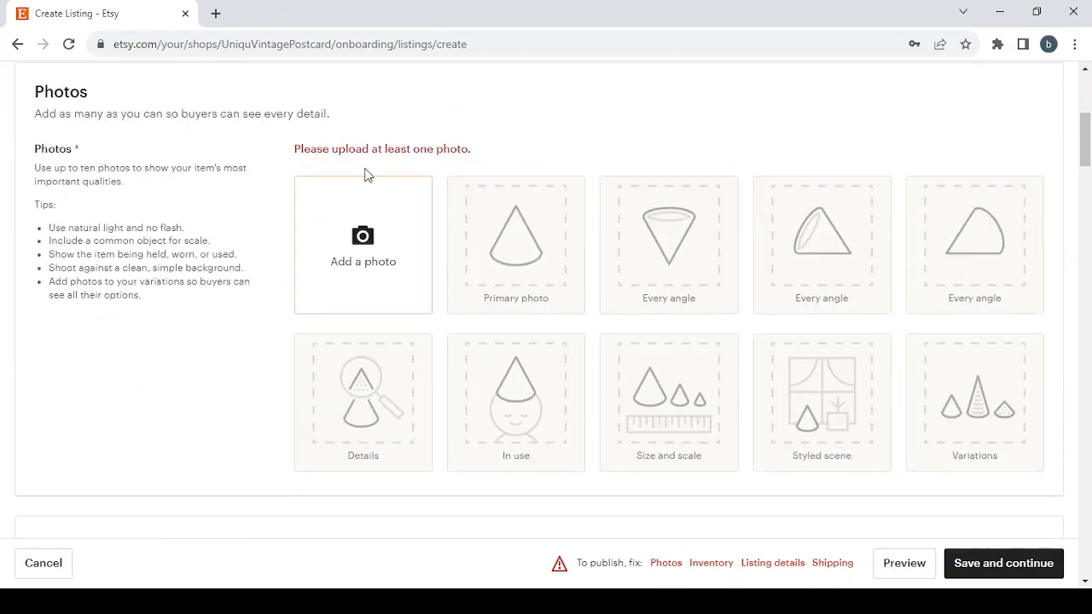
pyautogui.click(711, 564)
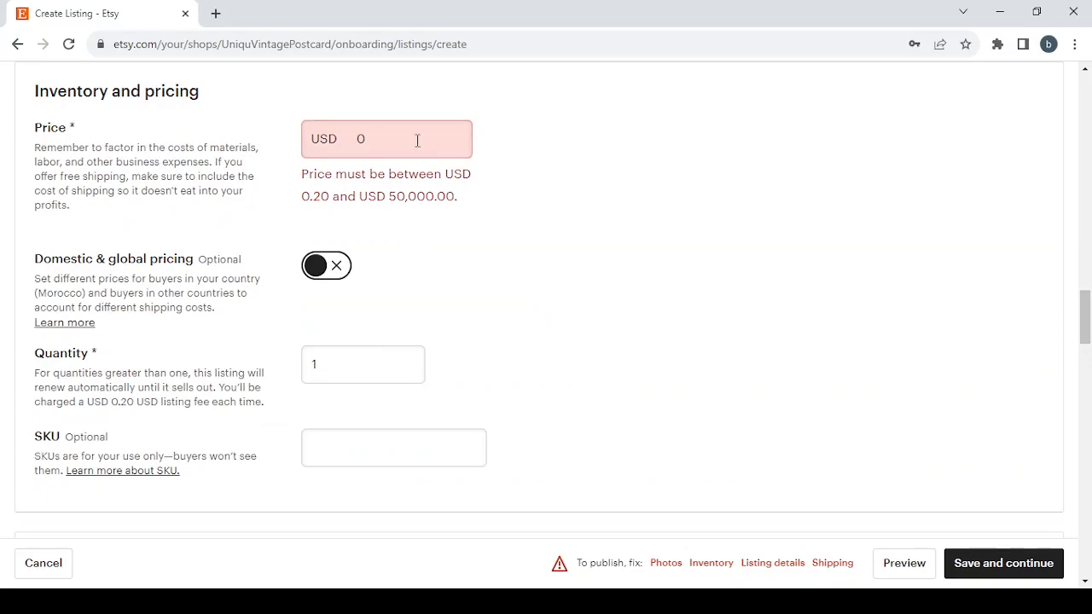
pyautogui.click(773, 564)
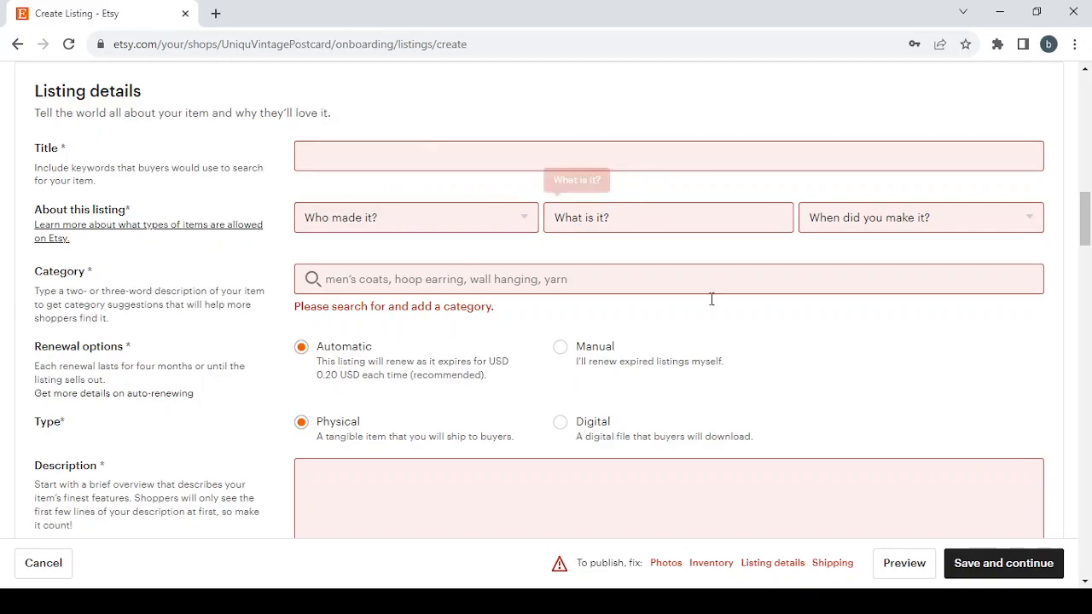
pyautogui.scroll(-3, 717, 308)
pyautogui.scroll(2, 716, 308)
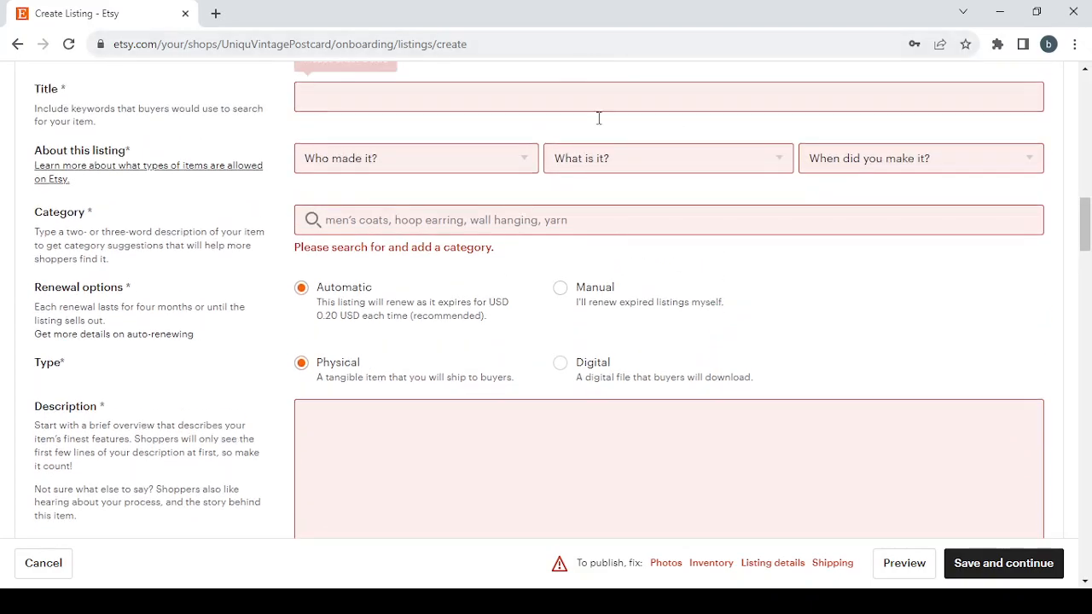
pyautogui.click(834, 565)
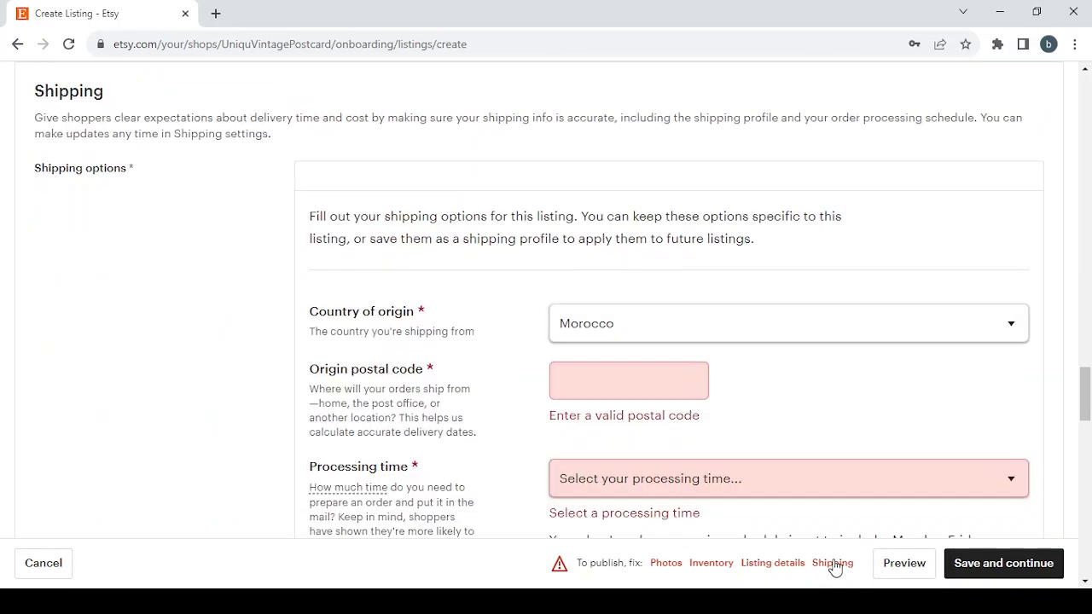
pyautogui.scroll(-9, 755, 390)
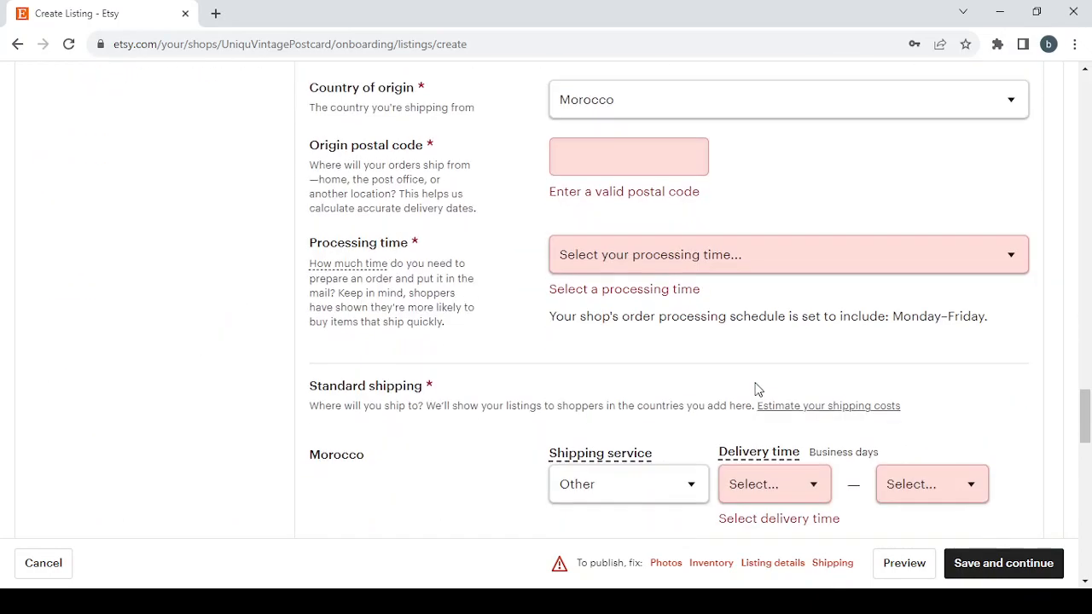
pyautogui.scroll(4, 755, 390)
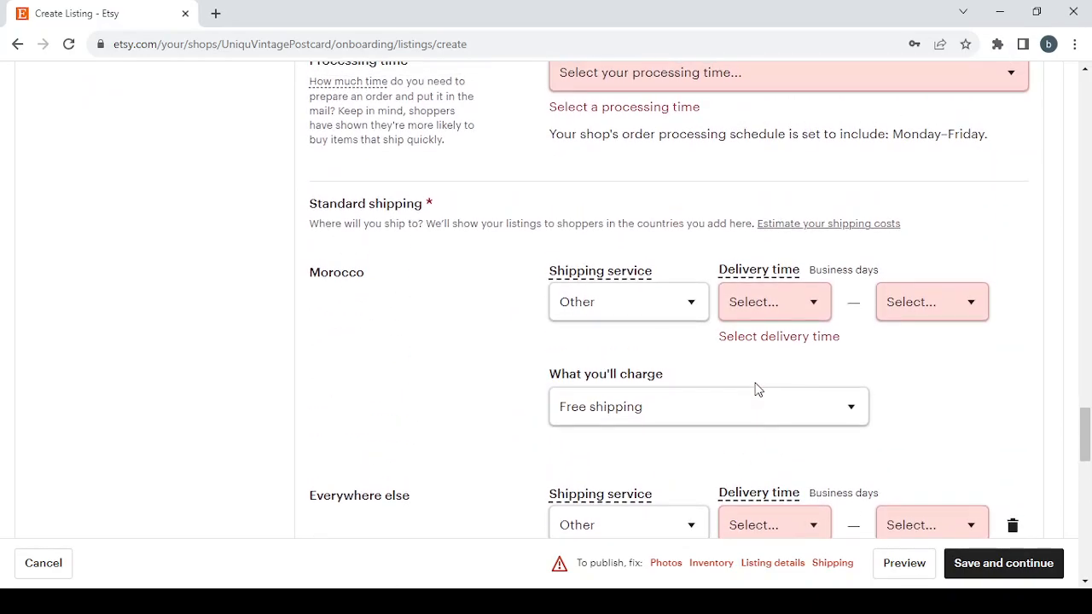
pyautogui.click(665, 563)
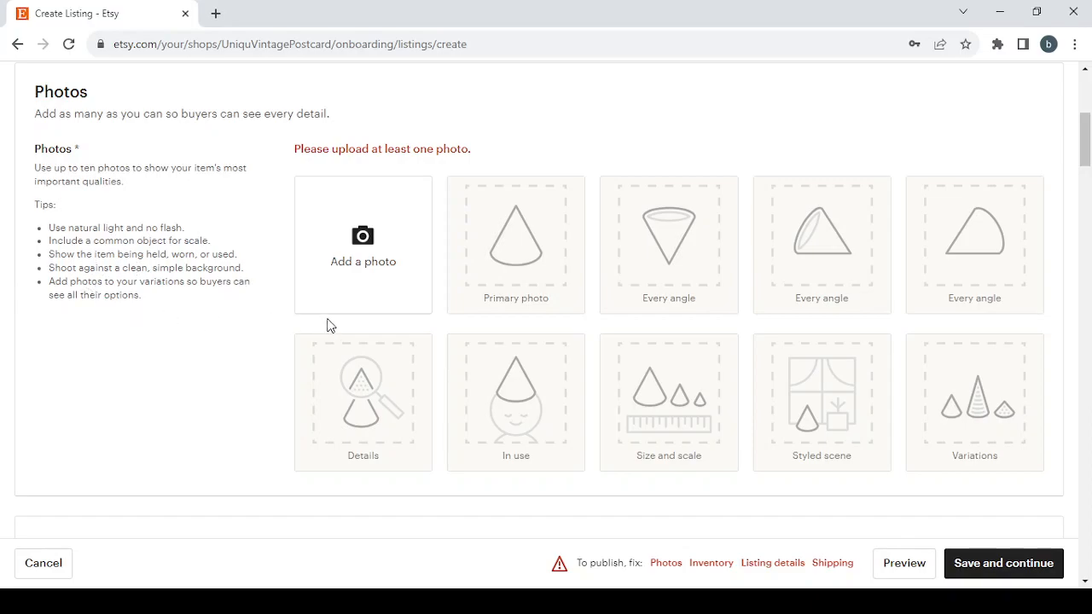
pyautogui.scroll(-4, 329, 325)
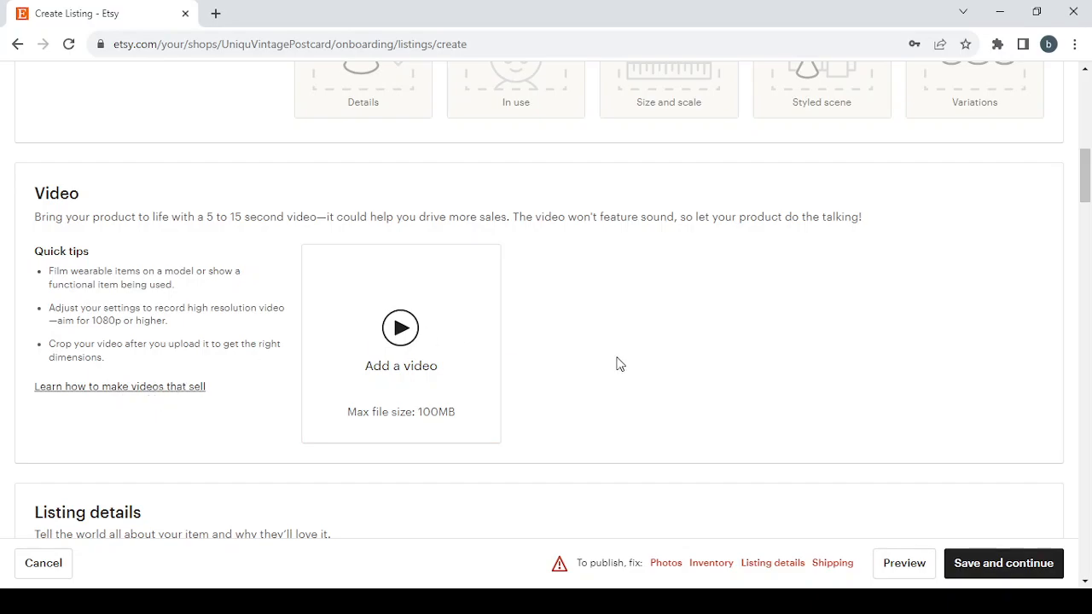
# Step: Title the listing "Unique Vintage Postcards" and copy the title text
pyautogui.scroll(-5, 612, 358)
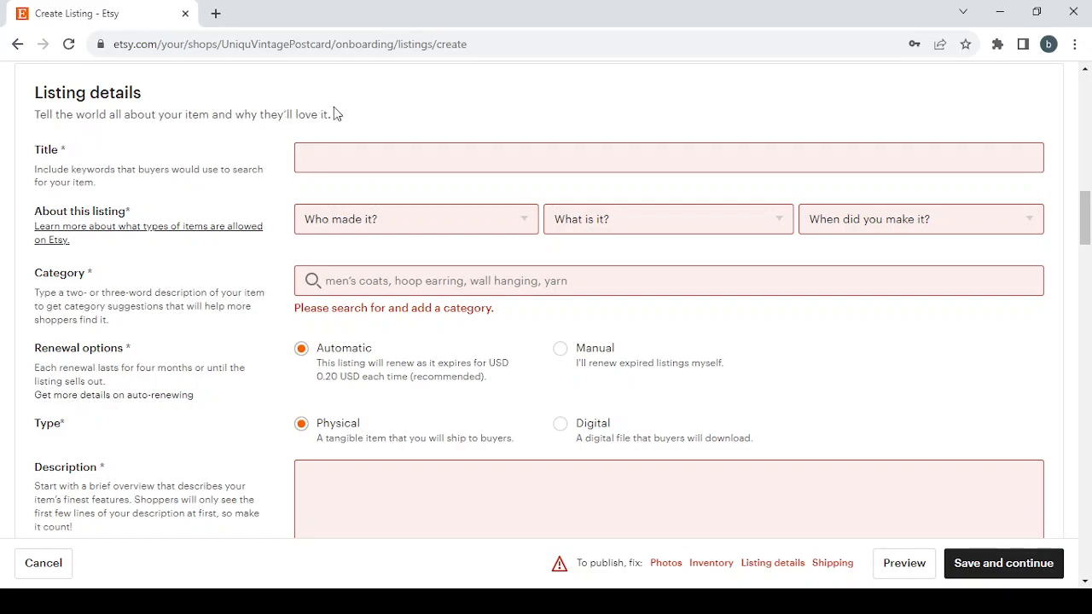
pyautogui.click(364, 149)
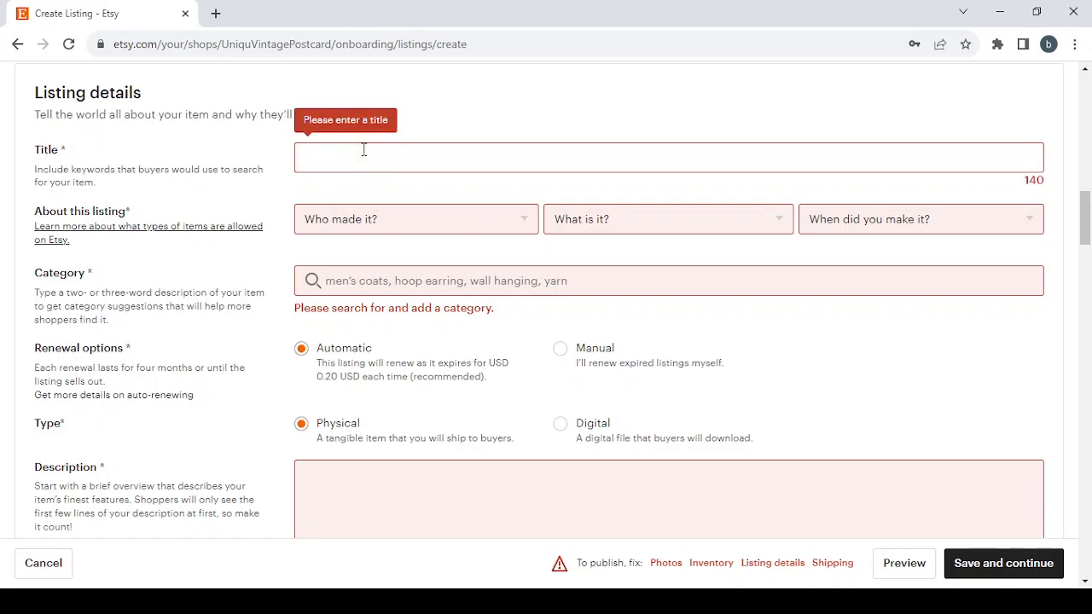
pyautogui.write('Unique Vintage Postcards')
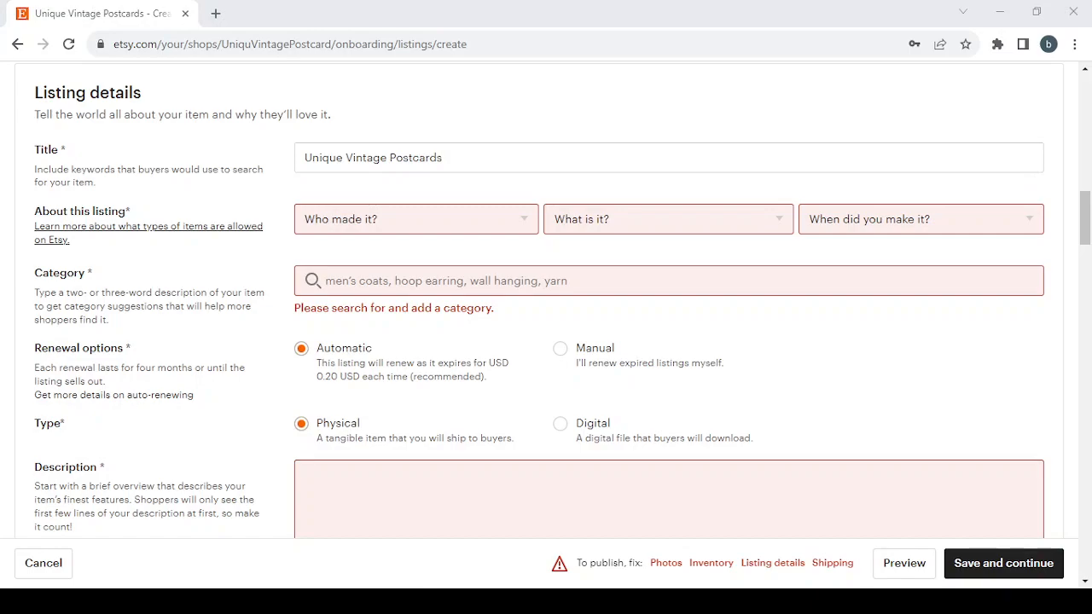
pyautogui.hotkey('alt', 'Tab')
pyautogui.hotkey('ctrl', 'c')
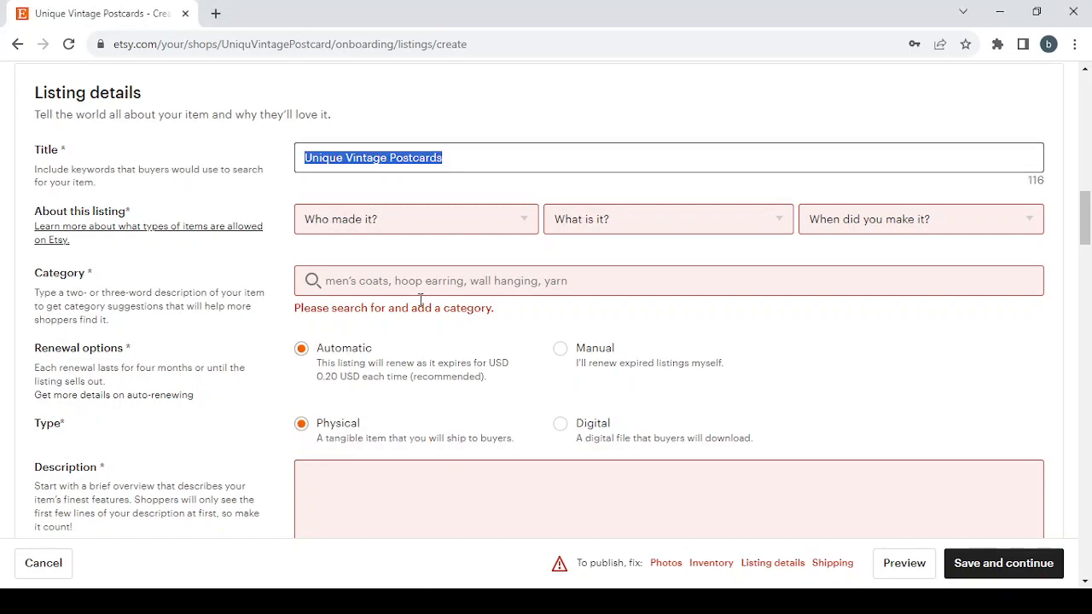
# Step: Describe the item as made by "I did", "A finished product", and made in 2020 - 2023
pyautogui.click(494, 225)
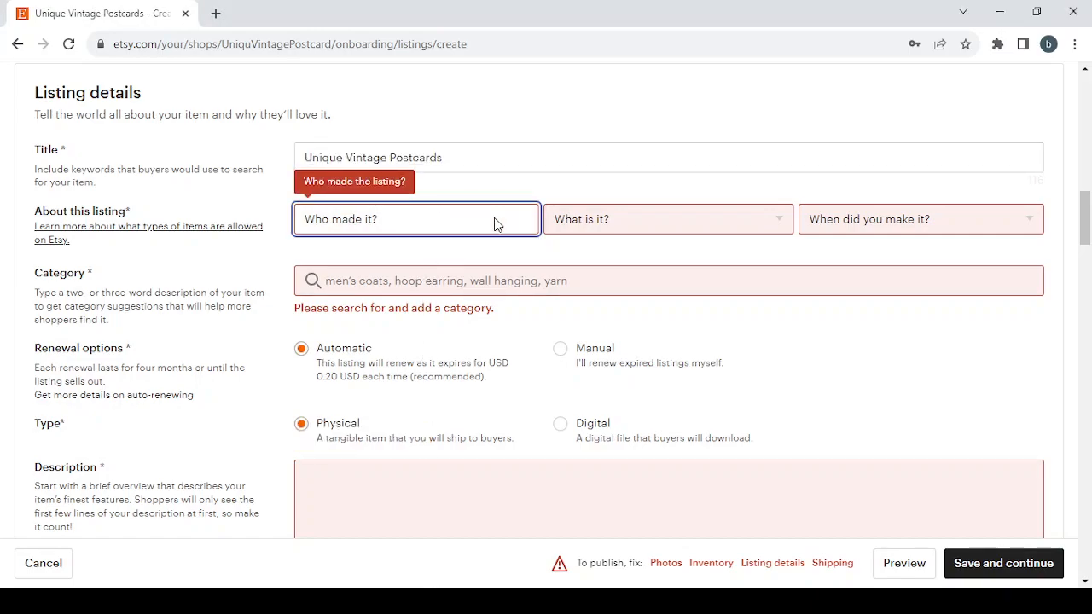
pyautogui.click(463, 280)
pyautogui.click(723, 220)
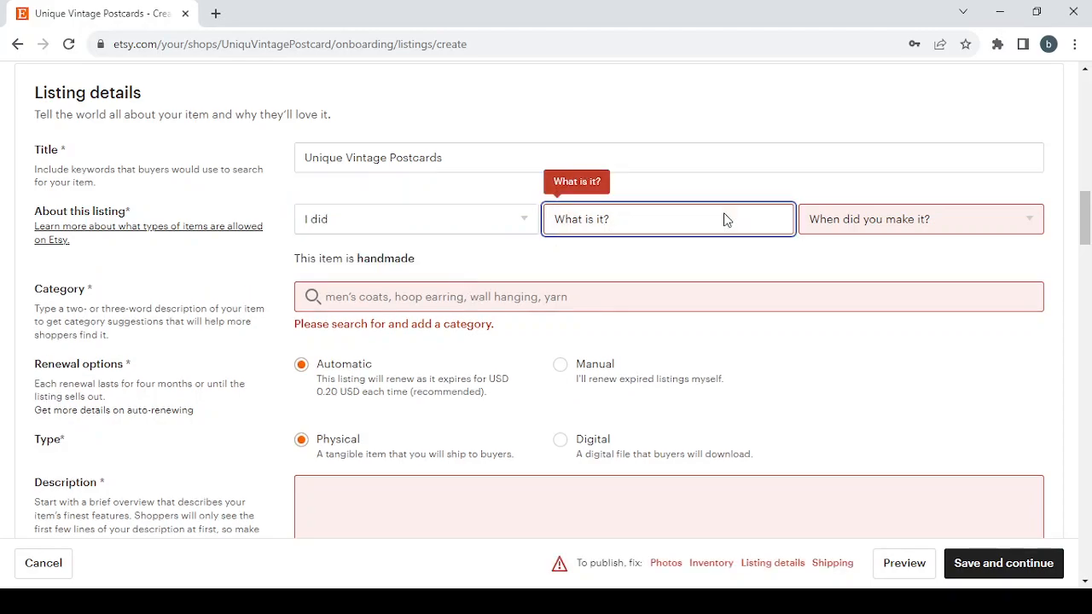
pyautogui.click(722, 271)
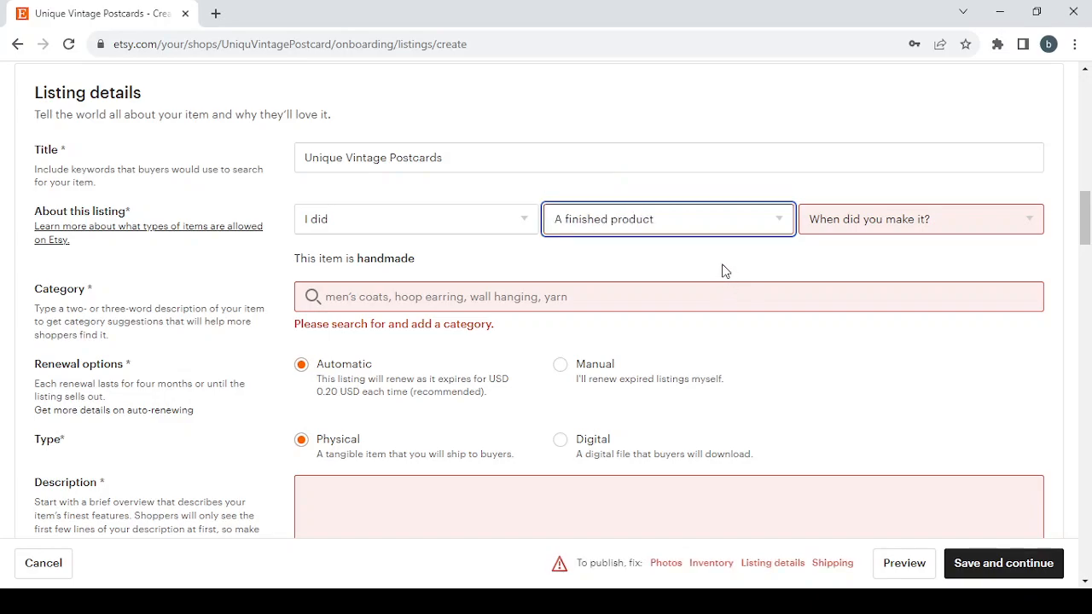
pyautogui.click(947, 224)
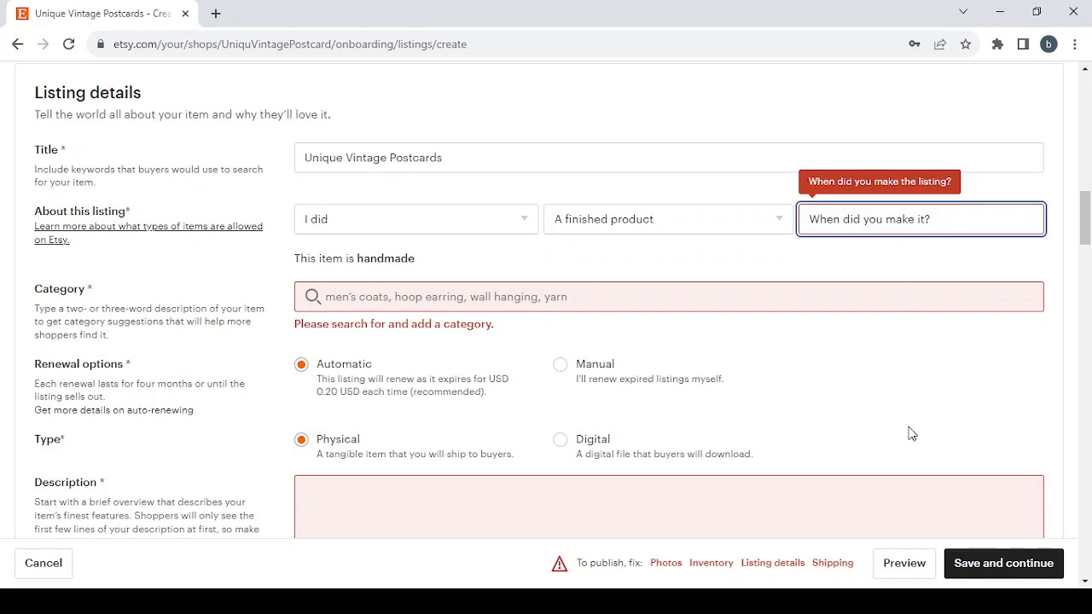
pyautogui.click(903, 295)
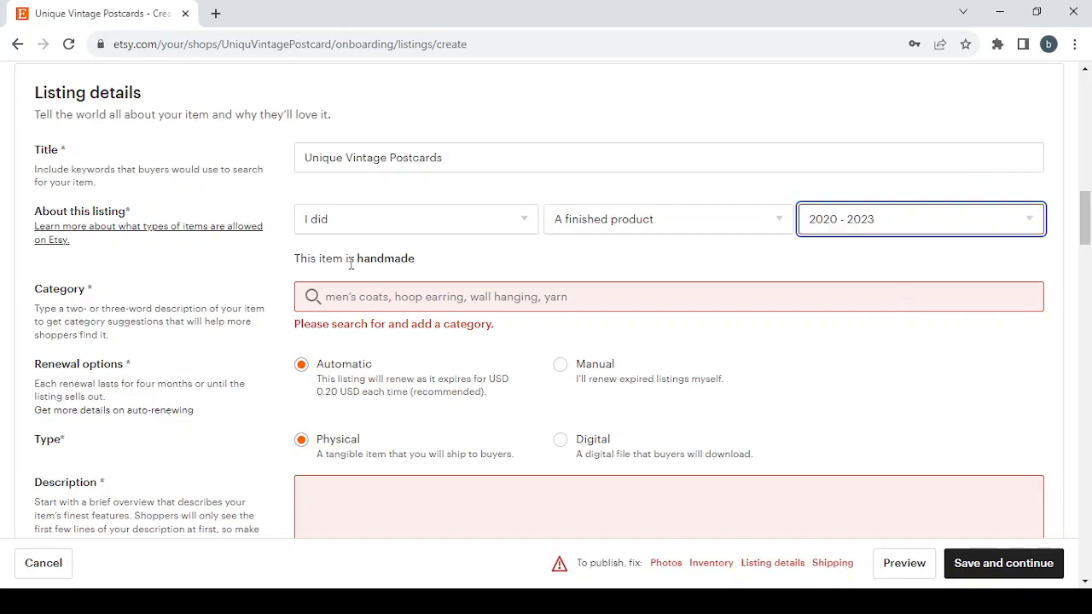
# Step: Search the categories with the copied title "Unique Vintage Postcards" and assign Postcards under Paper & Party Supplies, Paper, Stationery
pyautogui.click(337, 305)
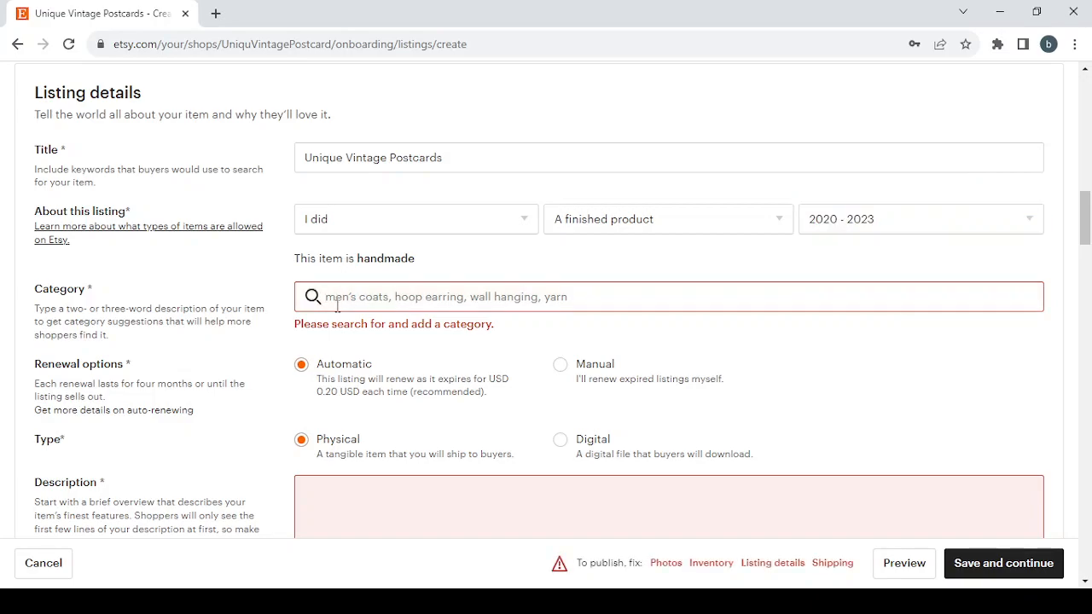
pyautogui.hotkey('ctrl', 'v')
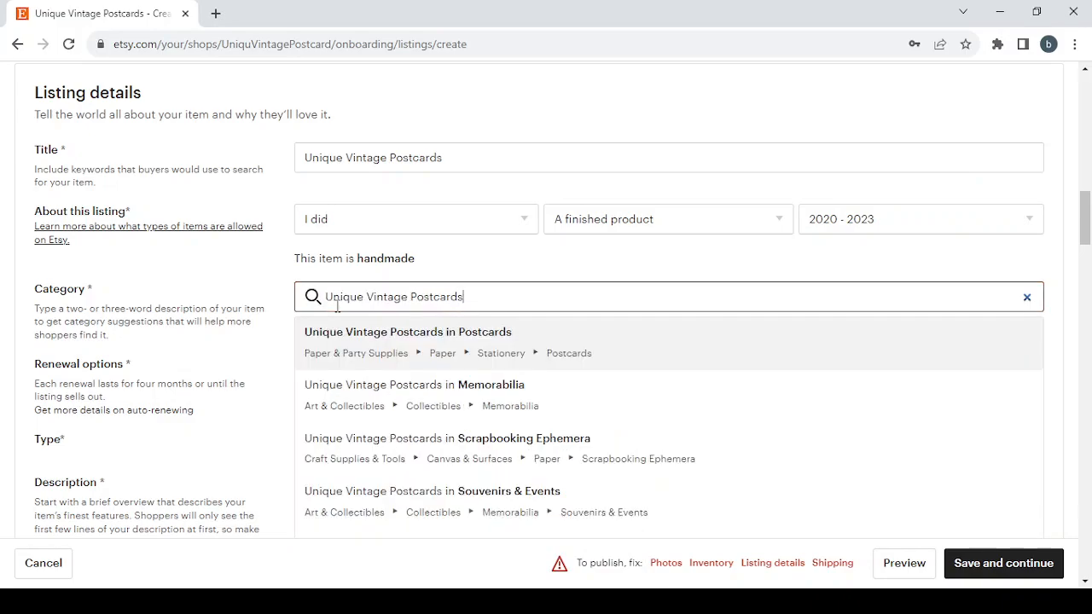
pyautogui.scroll(-3, 712, 409)
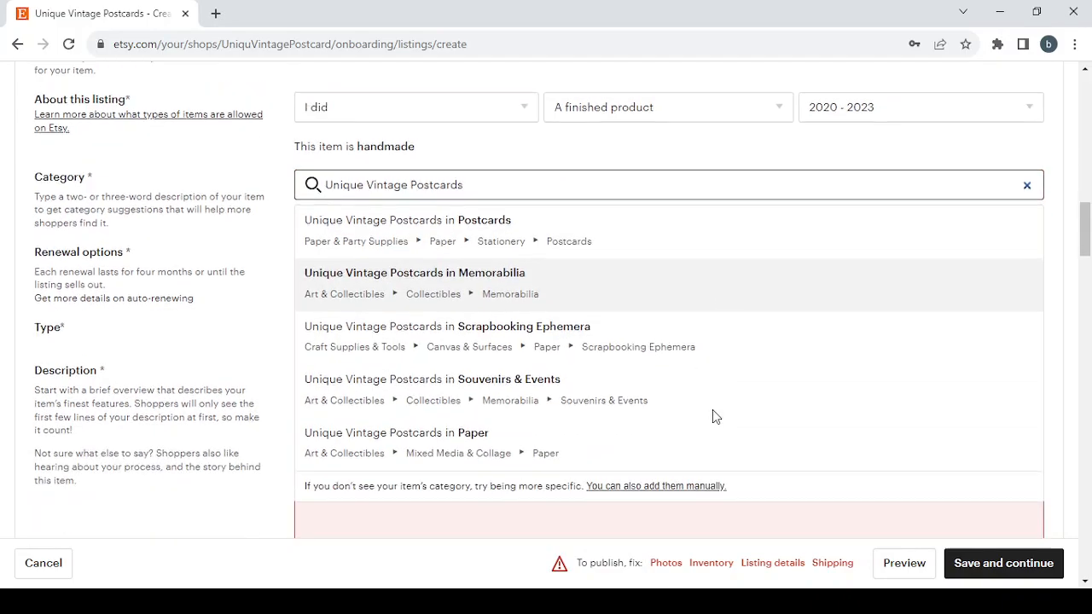
pyautogui.scroll(1, 712, 410)
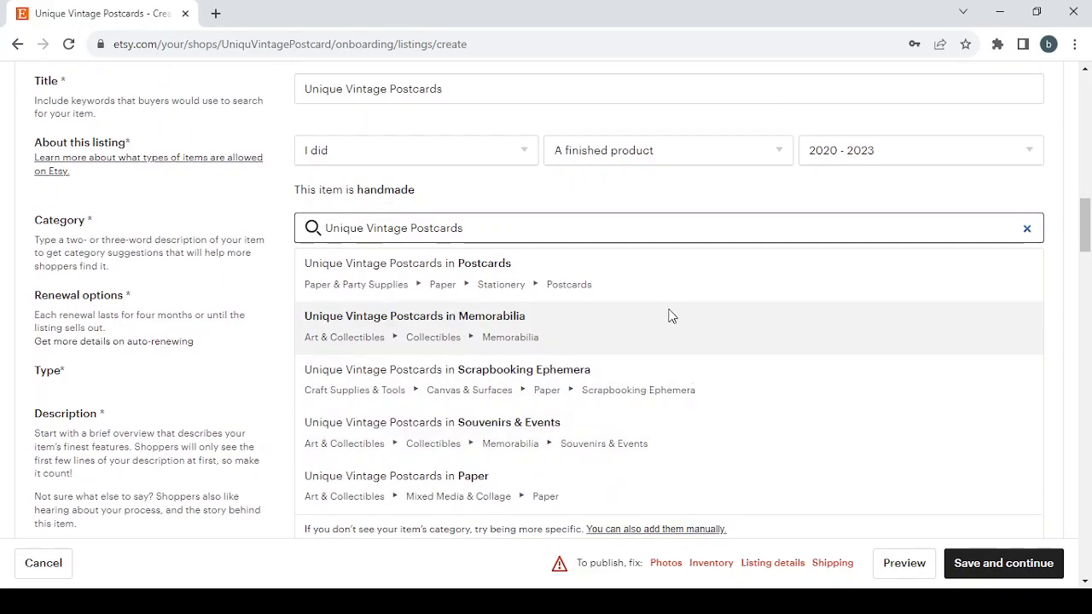
pyautogui.click(664, 297)
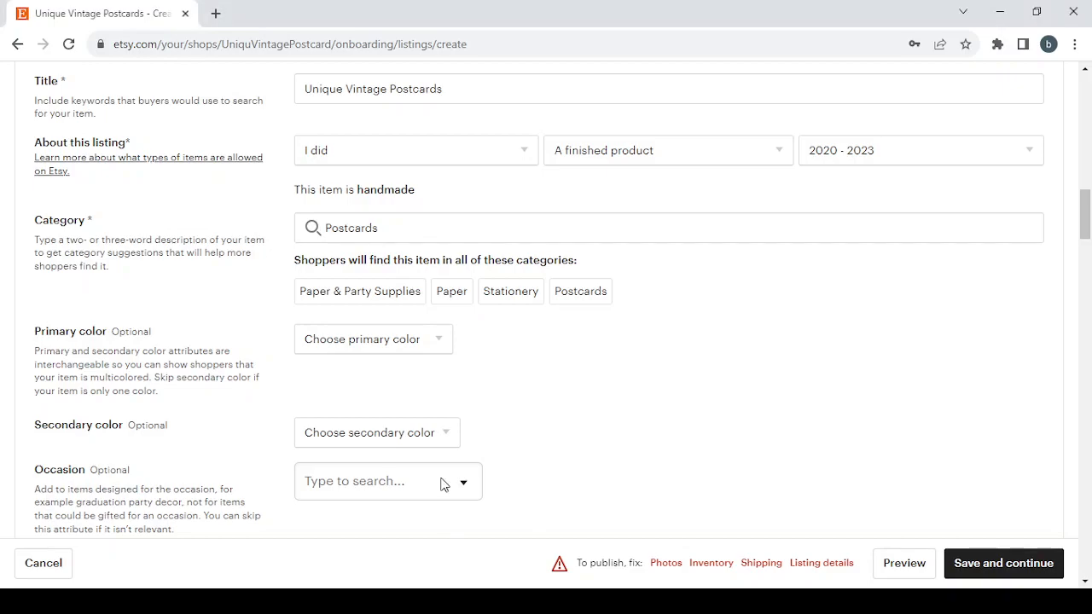
pyautogui.scroll(-2, 434, 355)
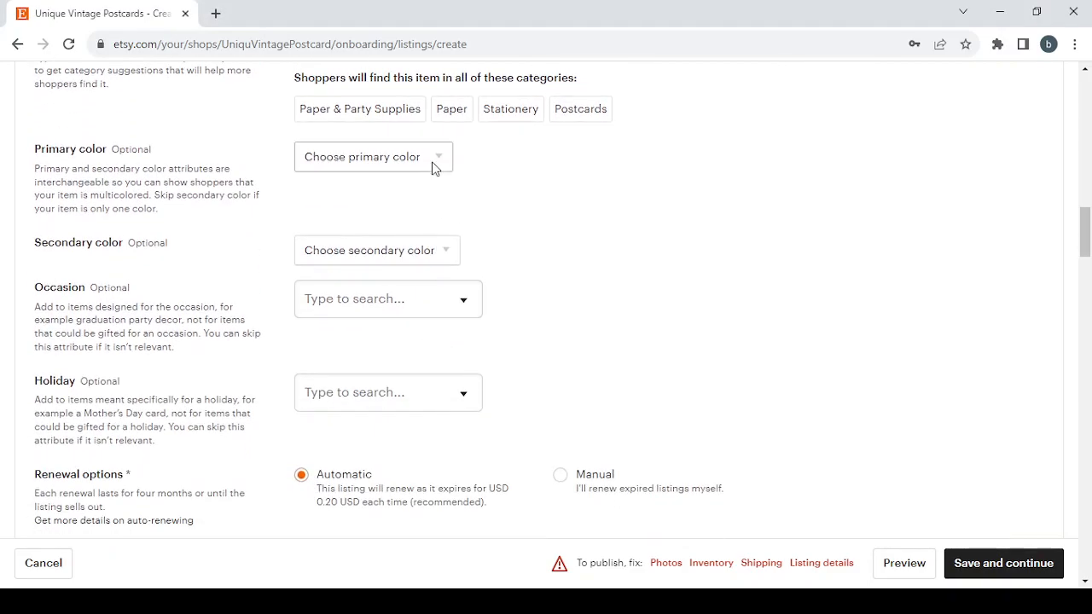
# Step: Examine the choices offered for the optional Occasion and Holiday attributes without assigning any
pyautogui.click(426, 258)
pyautogui.click(429, 287)
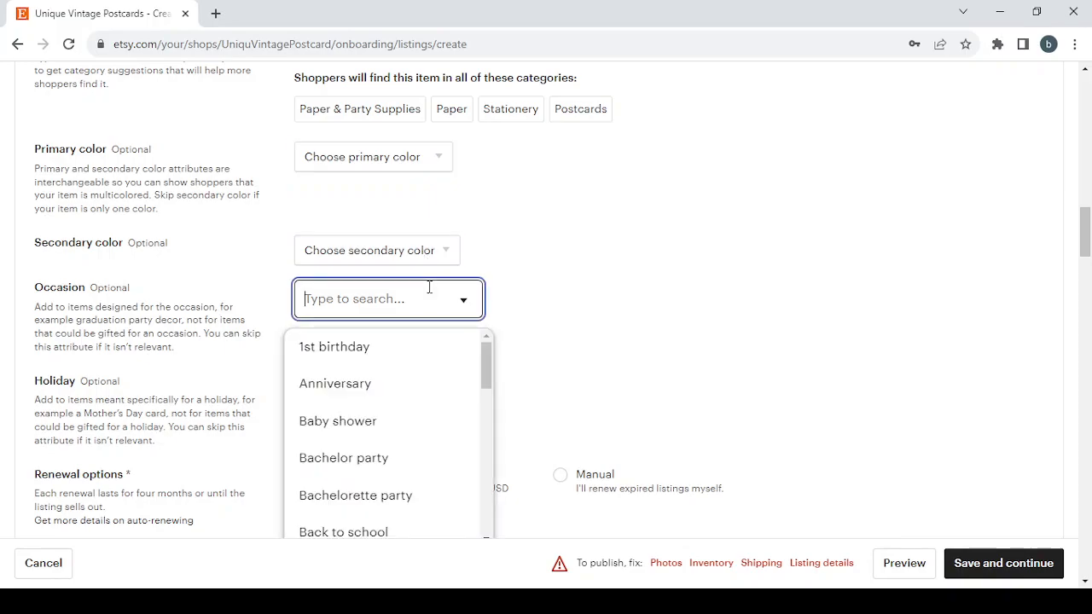
pyautogui.click(563, 290)
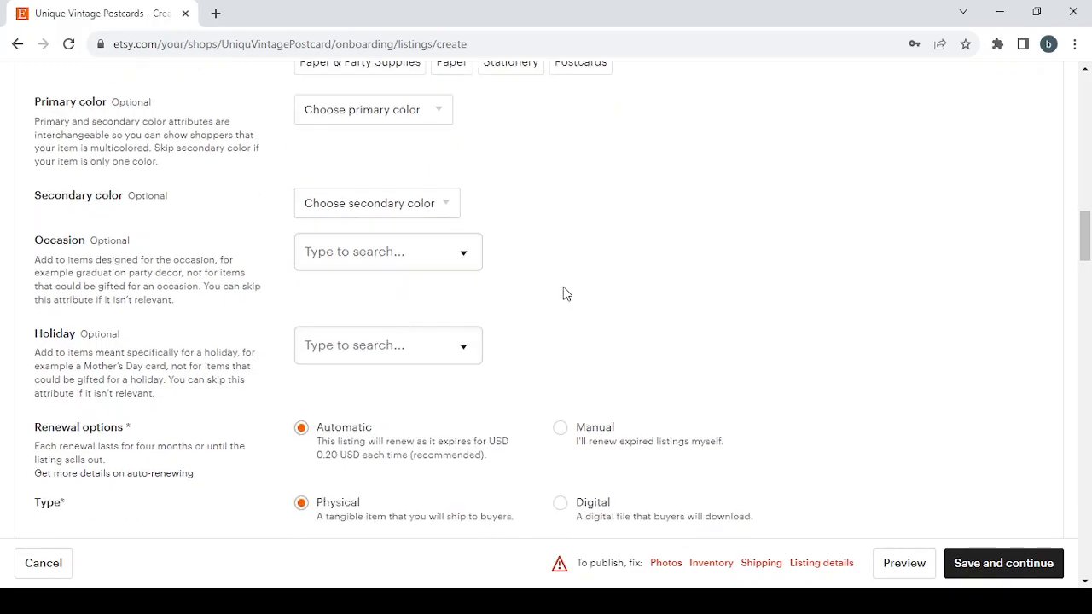
pyautogui.scroll(-2, 563, 289)
pyautogui.click(400, 248)
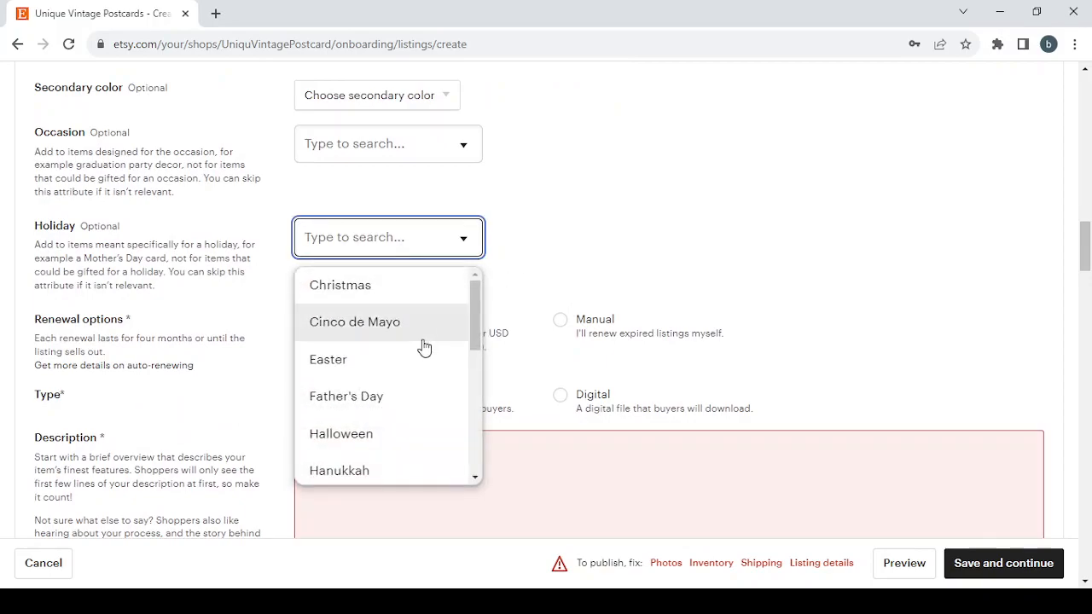
pyautogui.click(609, 268)
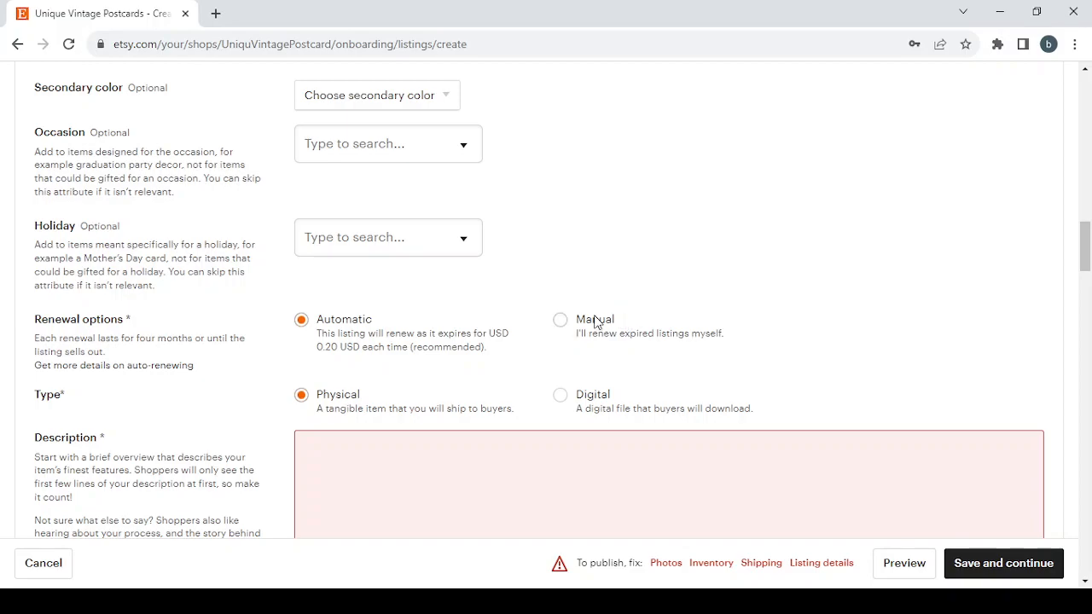
# Step: Set the listing's renewal option to Manual and its price to USD 29.99
pyautogui.click(560, 321)
pyautogui.scroll(-1, 330, 340)
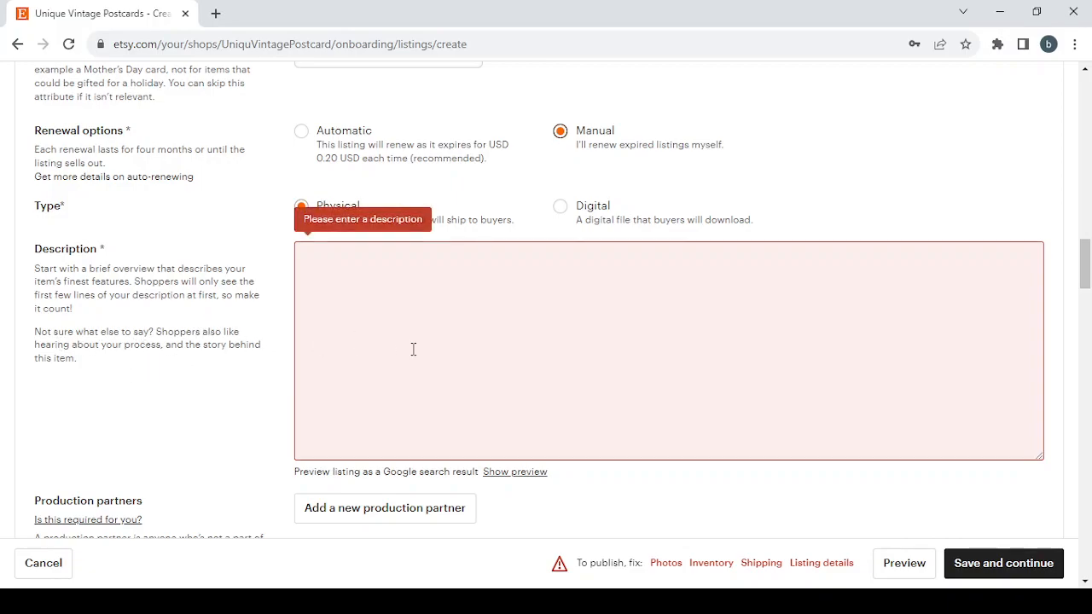
pyautogui.scroll(-4, 413, 349)
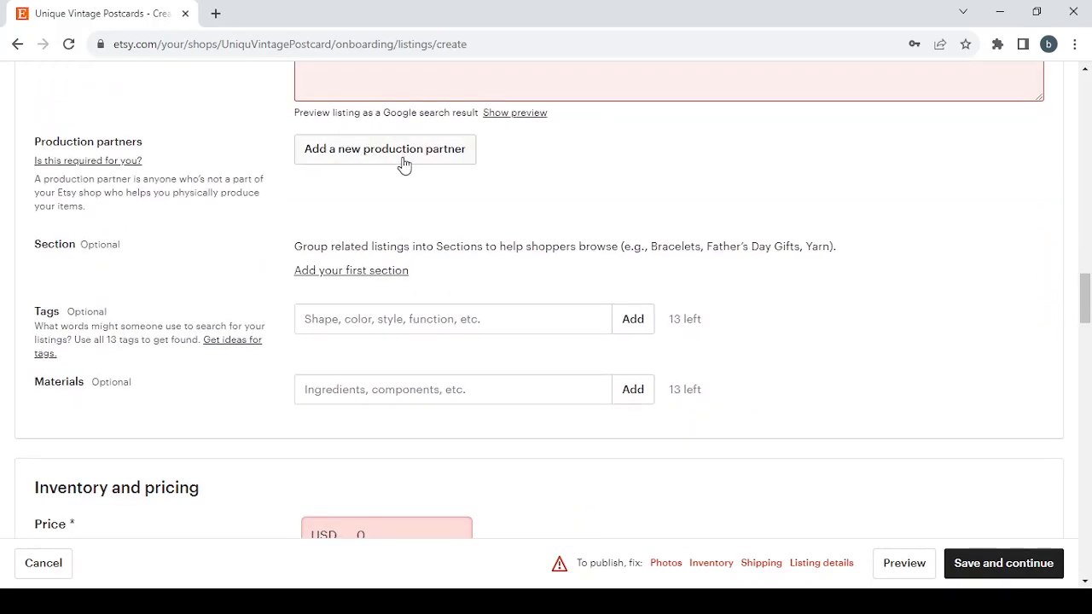
pyautogui.scroll(-4, 341, 434)
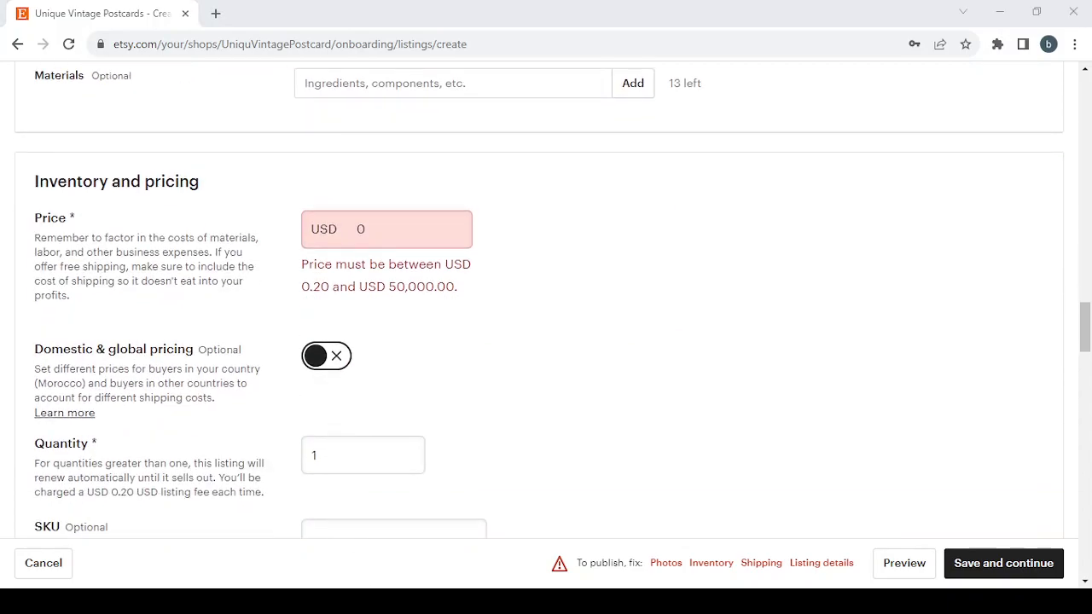
pyautogui.click(410, 225)
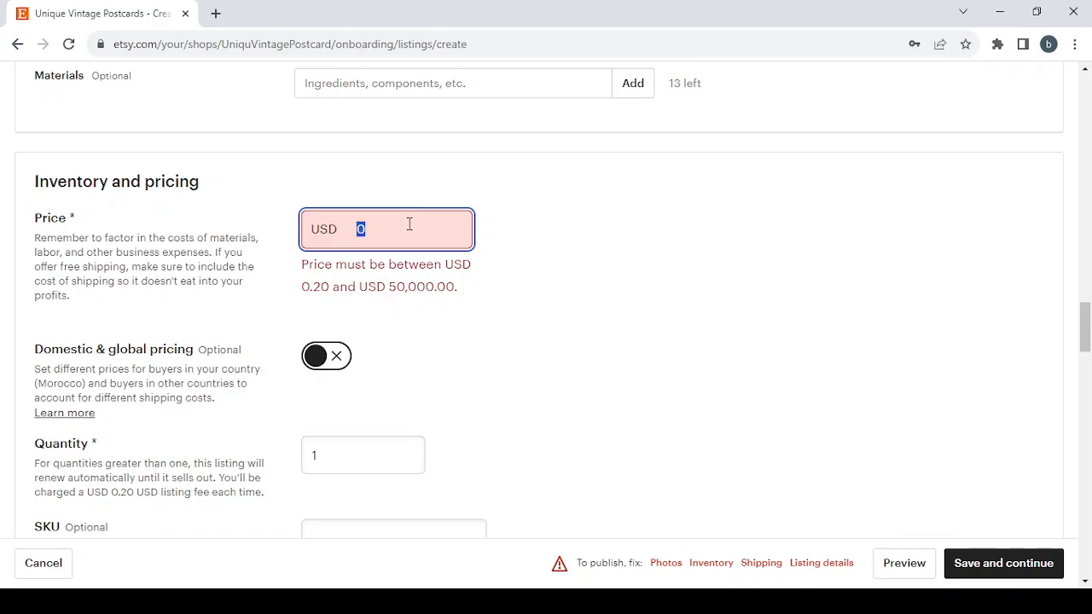
pyautogui.write('29.99')
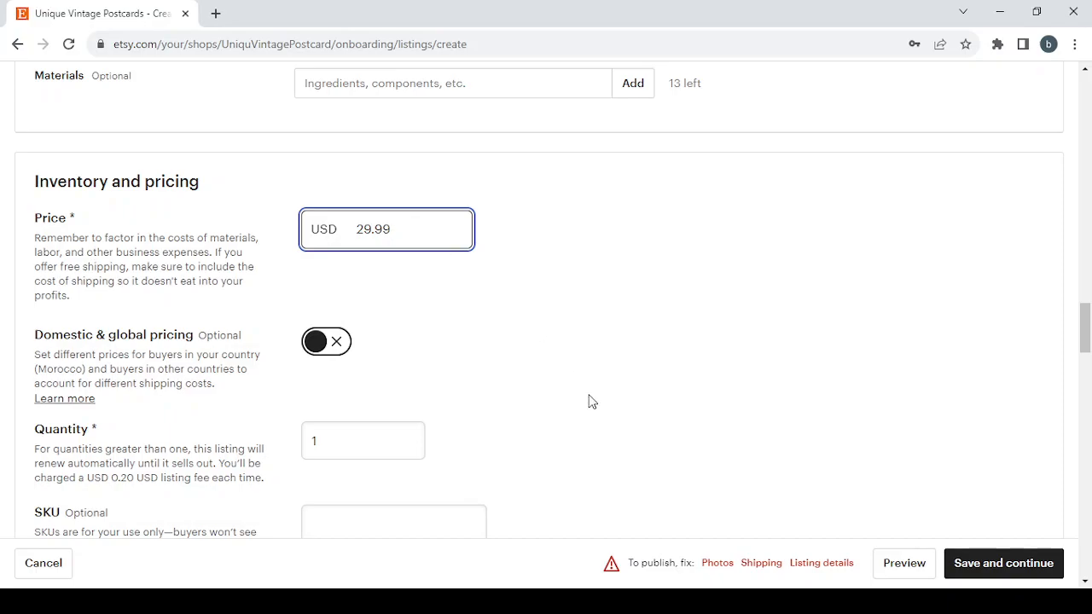
# Step: Set the order processing time in the shipping section to 5-7 days
pyautogui.scroll(-8, 589, 401)
pyautogui.scroll(-6, 592, 401)
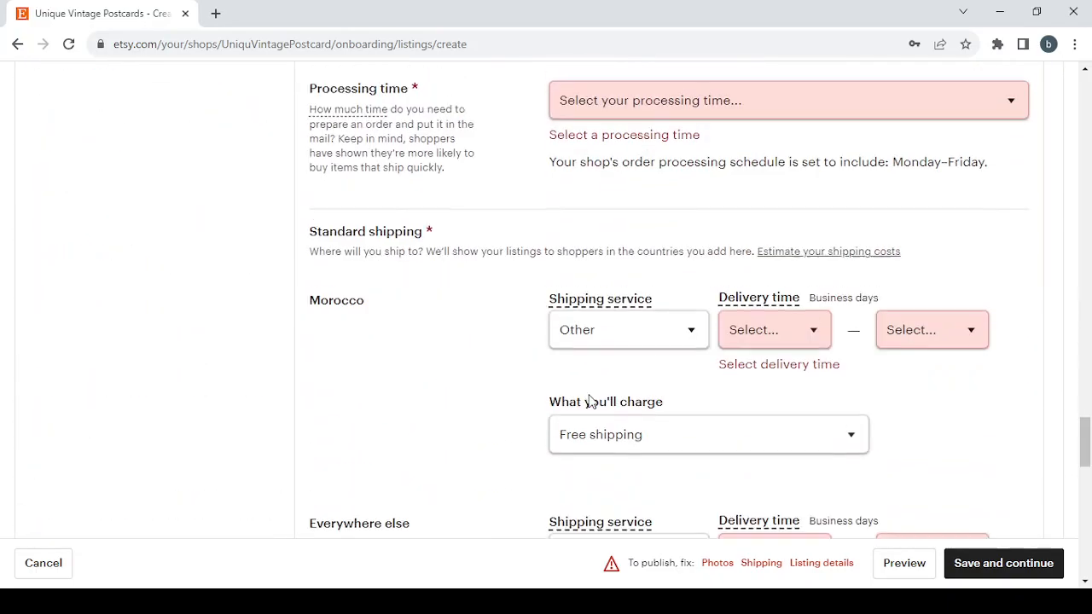
pyautogui.scroll(3, 592, 401)
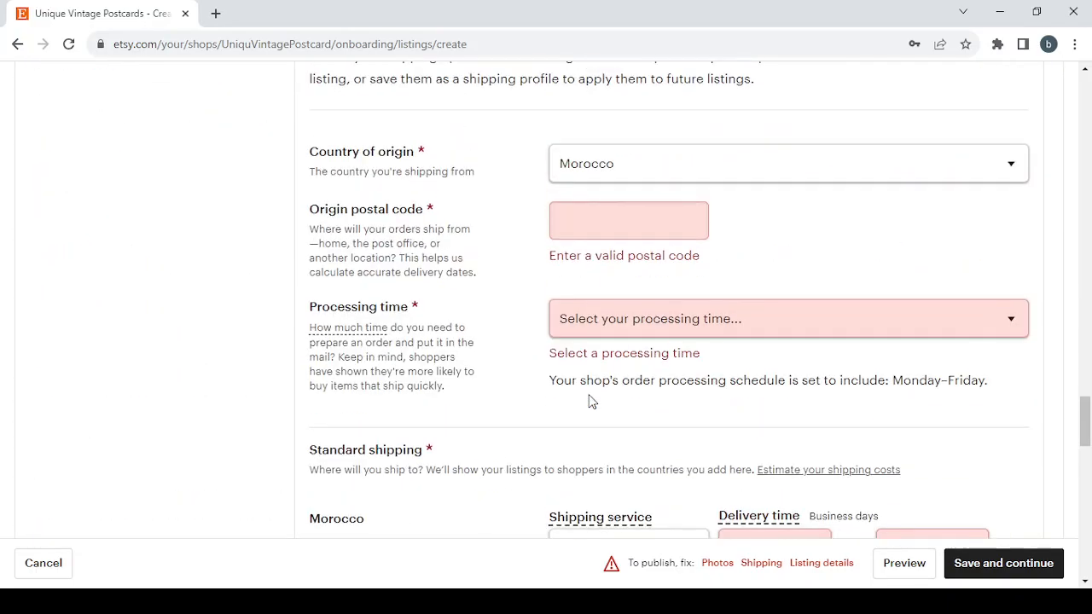
pyautogui.click(807, 337)
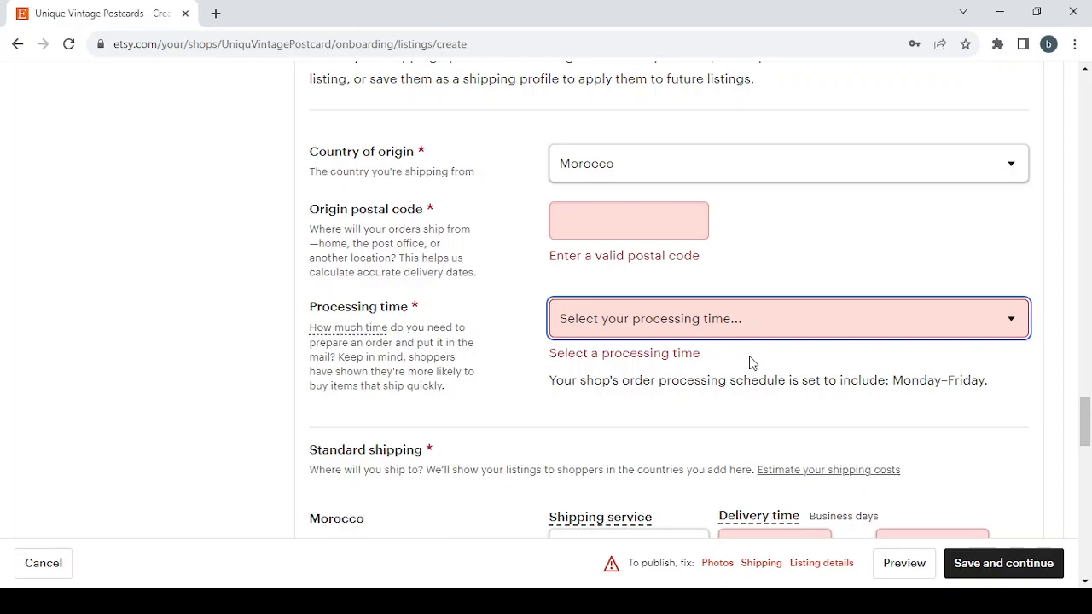
pyautogui.click(748, 425)
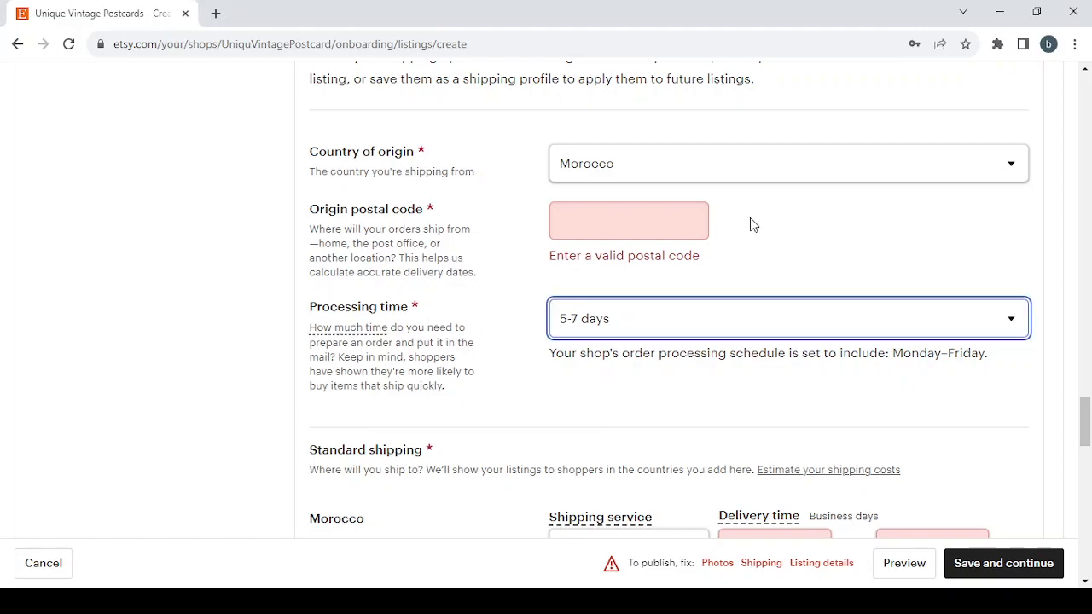
# Step: Review the standard shipping service, delivery time and charge settings for Morocco and Everywhere else
pyautogui.scroll(-2, 750, 217)
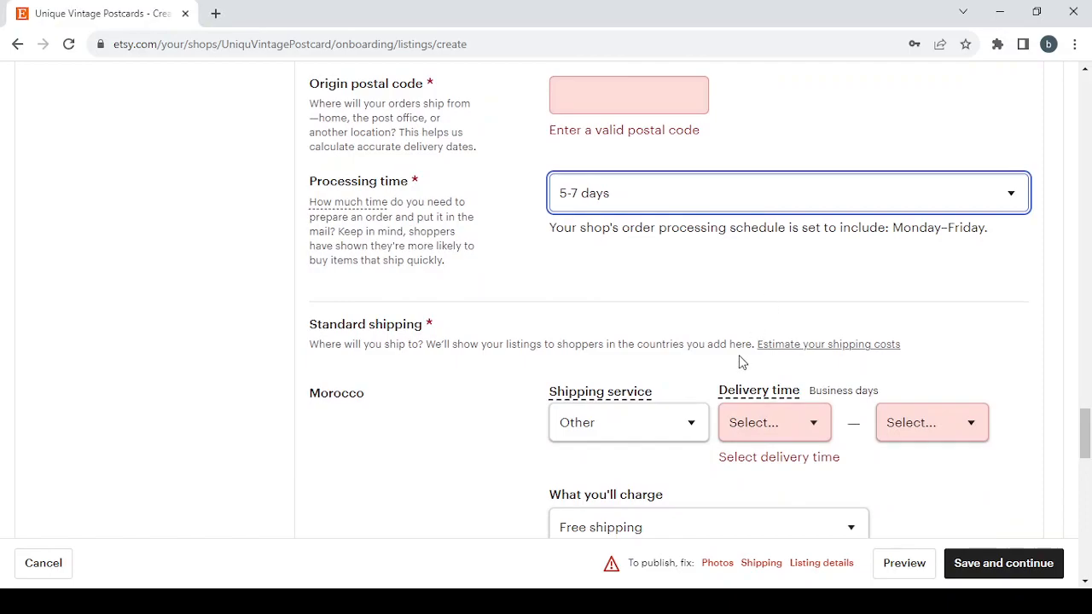
pyautogui.scroll(-3, 741, 361)
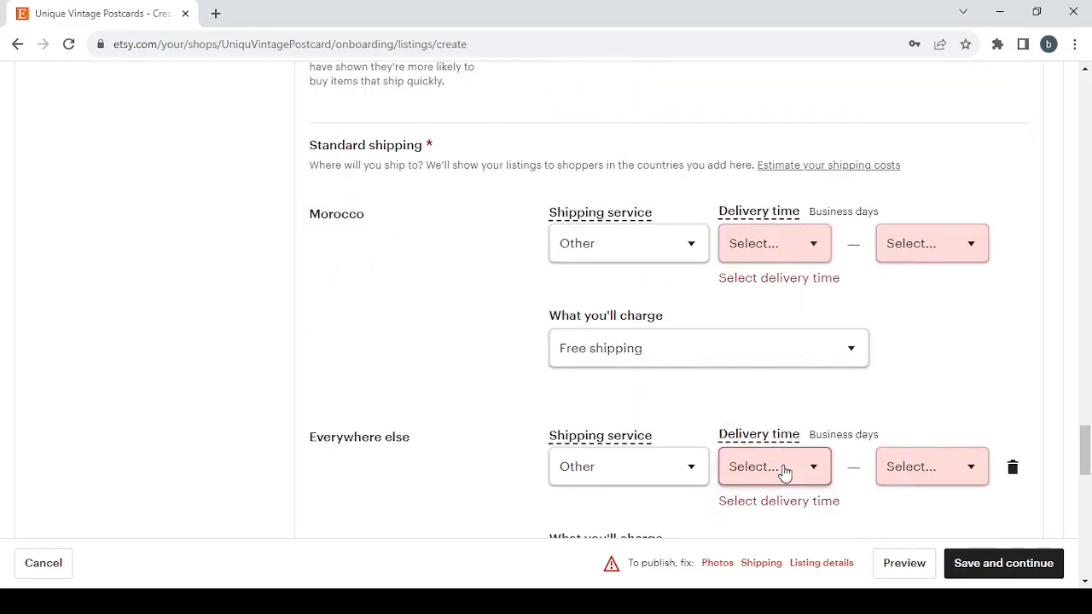
pyautogui.scroll(-4, 779, 470)
pyautogui.scroll(4, 779, 472)
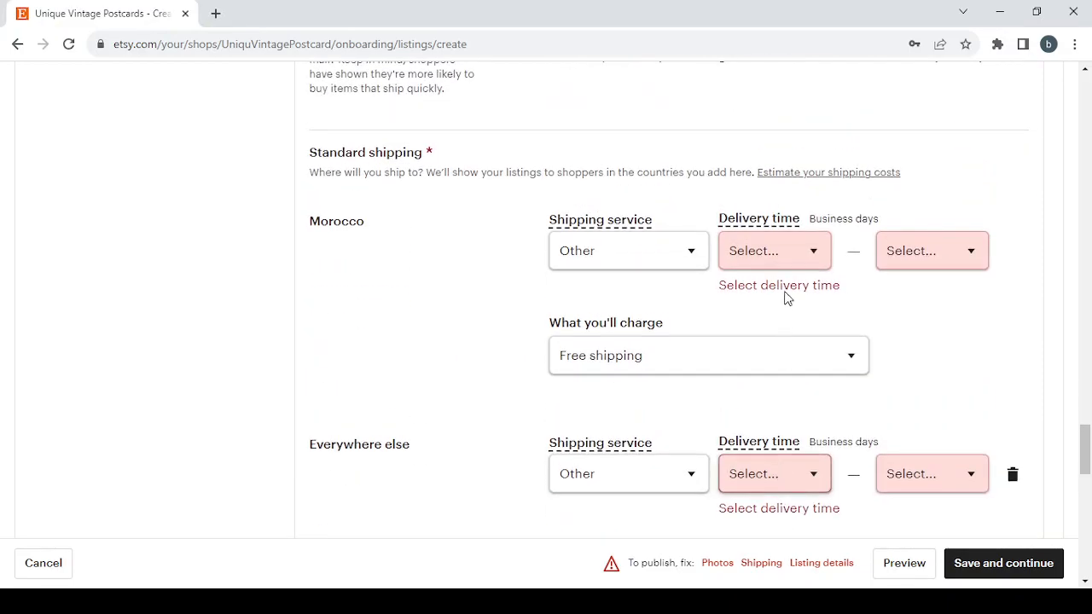